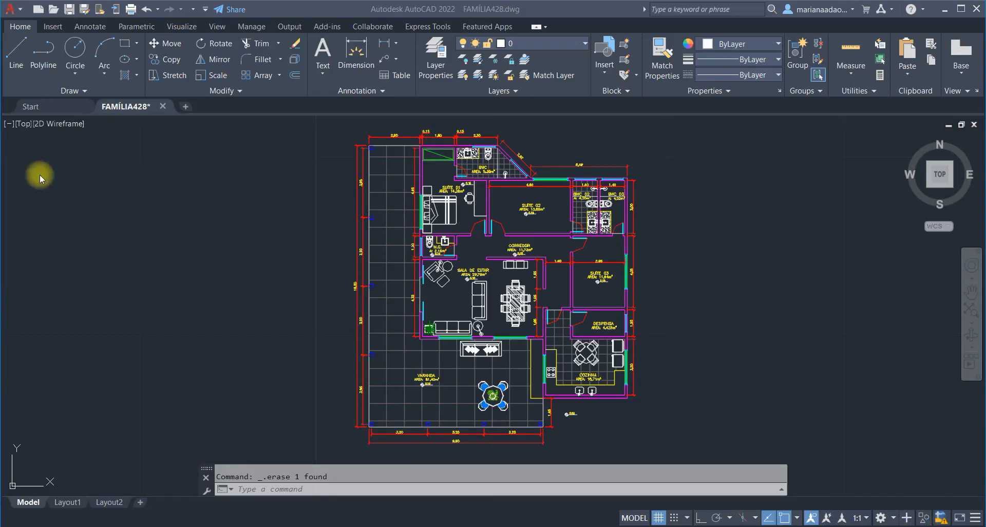
# - Save the FAMÍLIA428 drawing
pyautogui.click(68, 12)
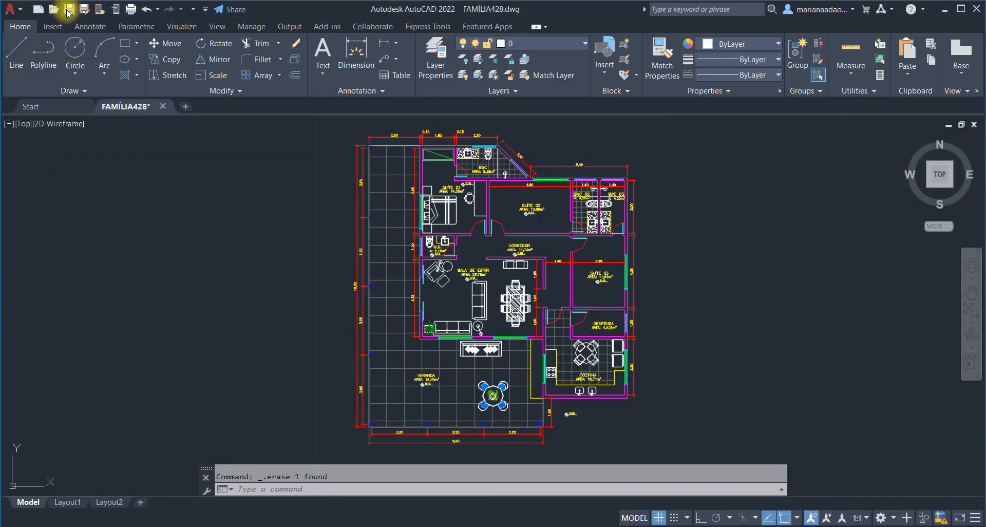
pyautogui.click(68, 11)
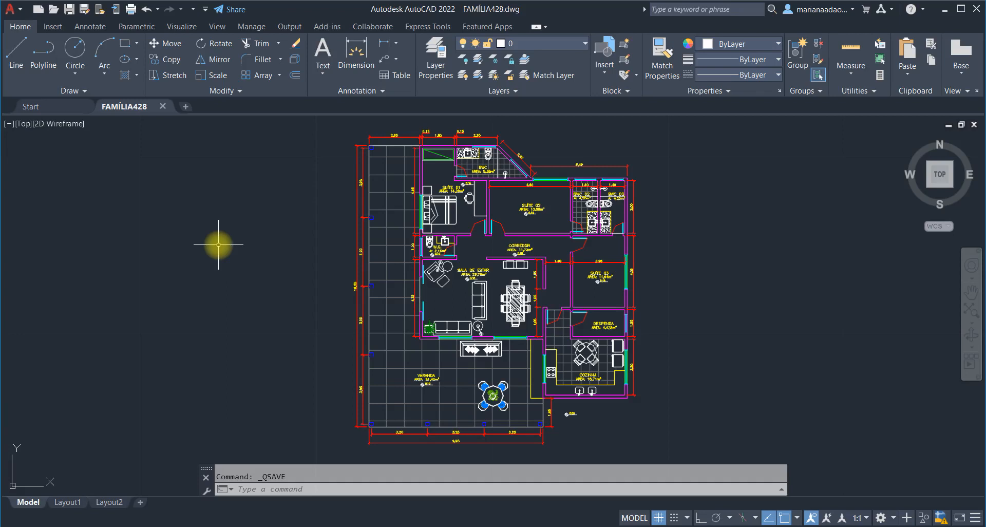
pyautogui.click(881, 517)
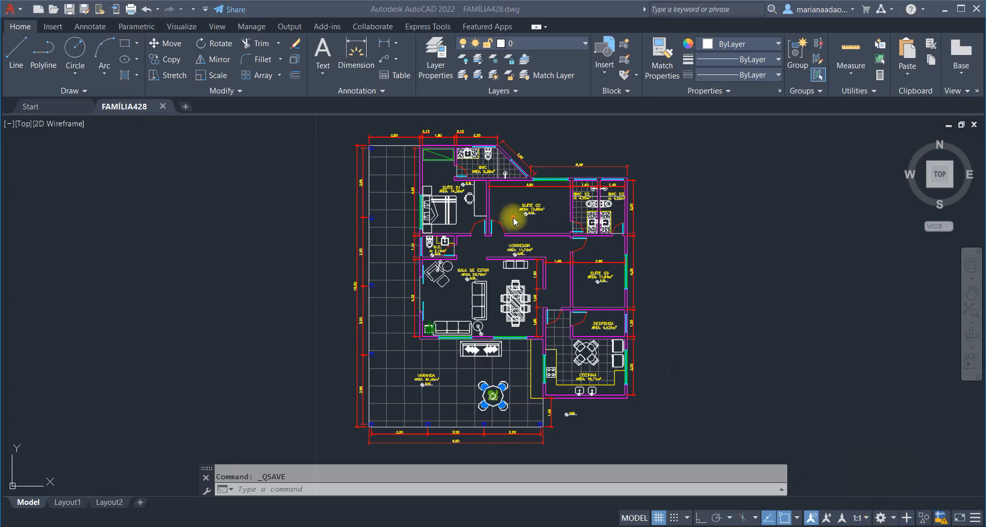
pyautogui.moveTo(510, 215)
pyautogui.mouseDown()
pyautogui.moveTo(462, 202)
pyautogui.moveTo(451, 221)
pyautogui.moveTo(466, 239)
pyautogui.moveTo(500, 249)
pyautogui.moveTo(513, 232)
pyautogui.moveTo(511, 210)
pyautogui.moveTo(510, 221)
pyautogui.mouseUp()
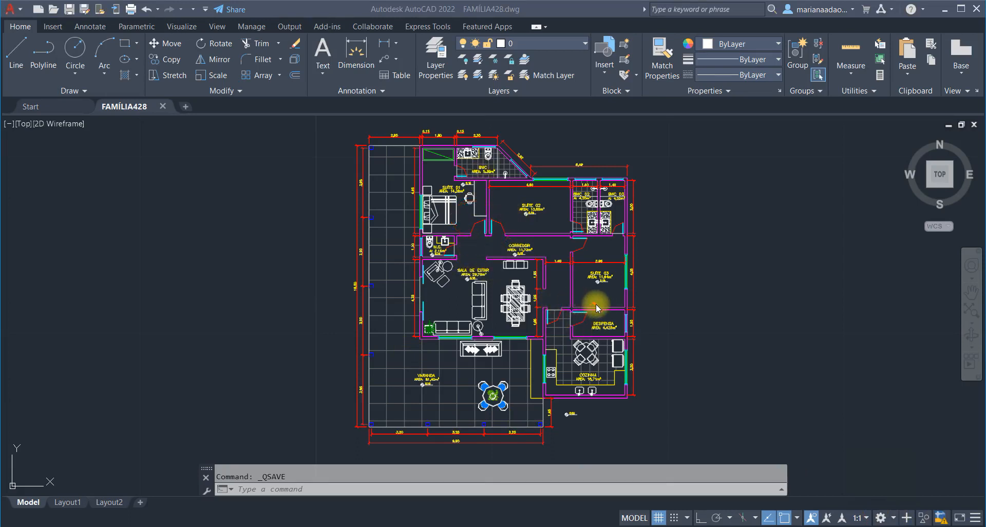
pyautogui.moveTo(595, 305)
pyautogui.mouseDown()
pyautogui.moveTo(555, 291)
pyautogui.moveTo(535, 309)
pyautogui.moveTo(543, 333)
pyautogui.moveTo(589, 339)
pyautogui.moveTo(596, 302)
pyautogui.mouseUp()
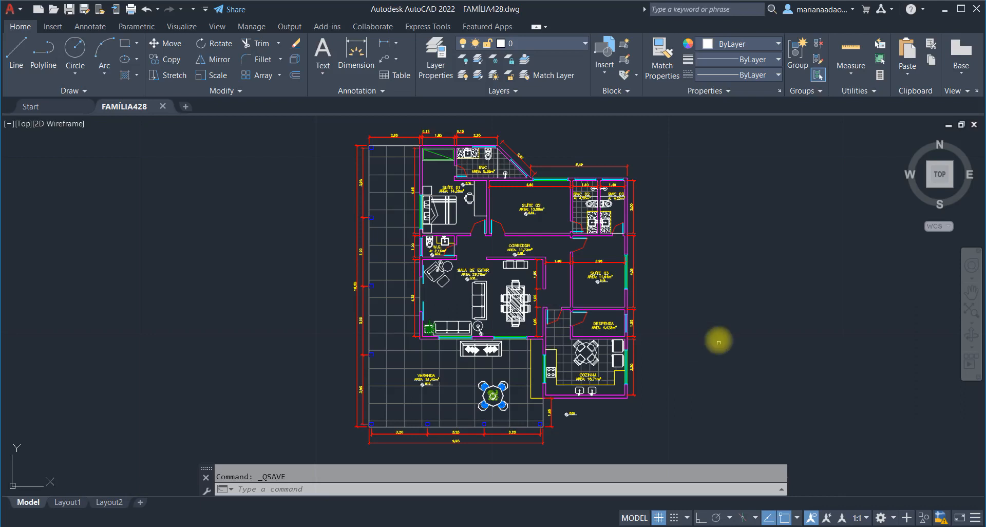
pyautogui.click(883, 519)
pyautogui.moveTo(515, 374)
pyautogui.mouseDown()
pyautogui.moveTo(475, 366)
pyautogui.moveTo(459, 393)
pyautogui.moveTo(486, 419)
pyautogui.moveTo(520, 405)
pyautogui.moveTo(506, 366)
pyautogui.mouseUp()
pyautogui.moveTo(603, 340)
pyautogui.mouseDown()
pyautogui.moveTo(581, 332)
pyautogui.moveTo(557, 350)
pyautogui.moveTo(609, 382)
pyautogui.moveTo(614, 359)
pyautogui.mouseUp()
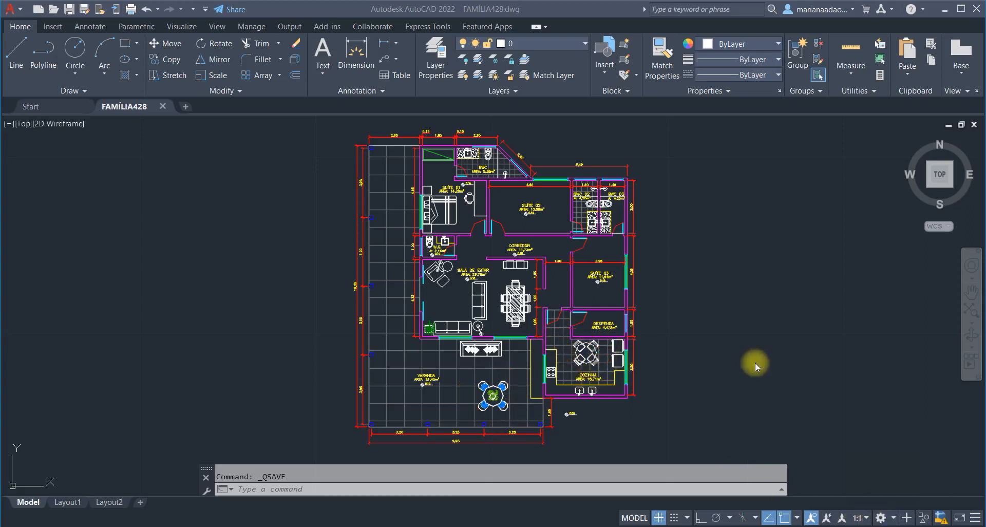
# - Regenerate the entire drawing with the REGENALL command
pyautogui.click(739, 364)
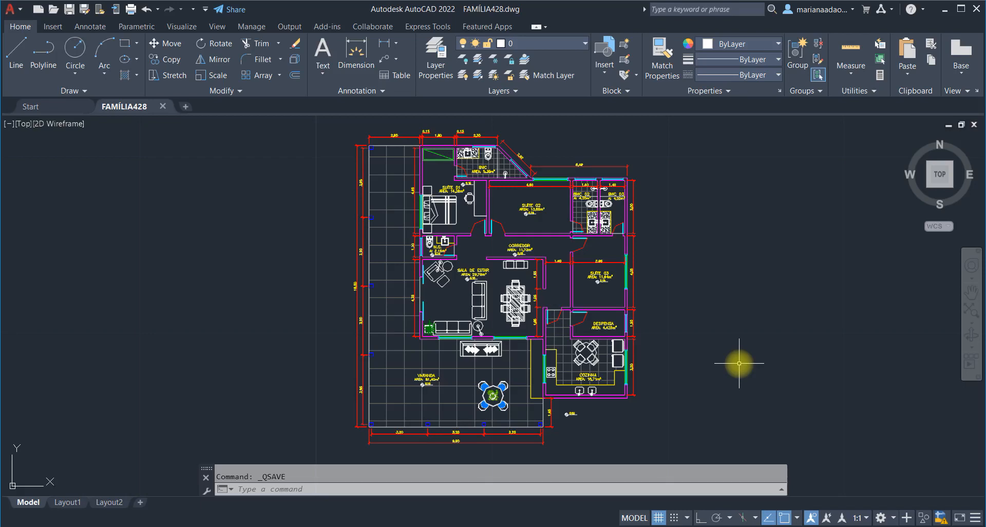
pyautogui.write('rea')
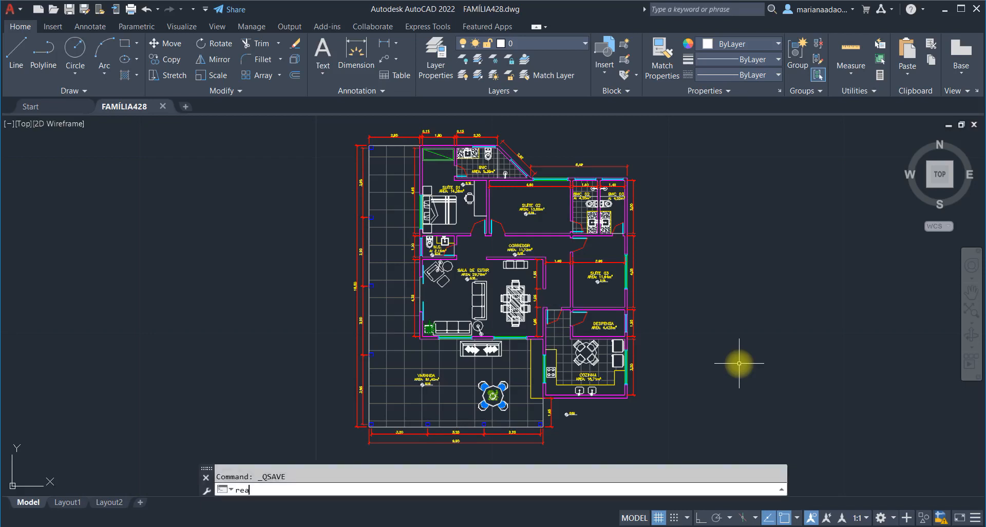
pyautogui.press('Return')
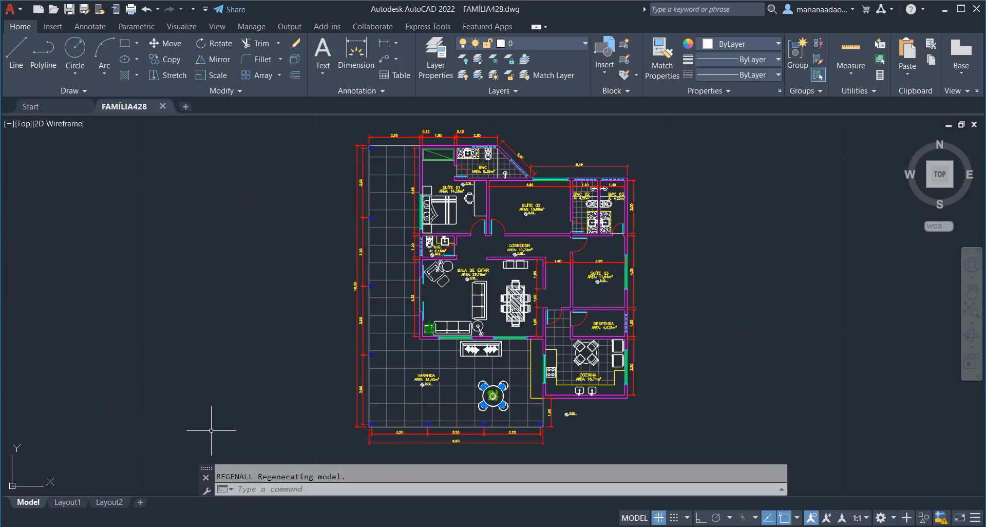
pyautogui.click(881, 515)
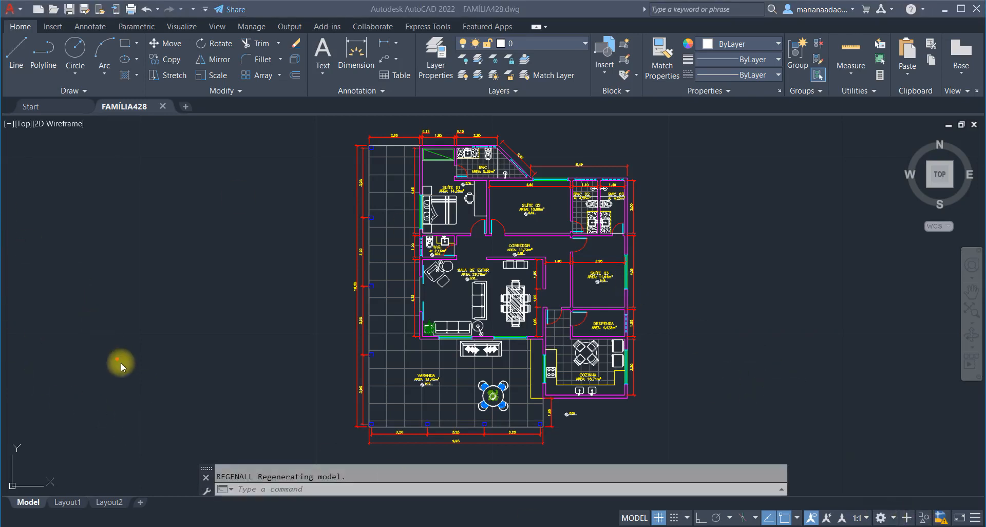
pyautogui.moveTo(86, 458)
pyautogui.mouseDown()
pyautogui.moveTo(67, 469)
pyautogui.moveTo(68, 455)
pyautogui.moveTo(57, 479)
pyautogui.moveTo(96, 479)
pyautogui.moveTo(4, 486)
pyautogui.moveTo(14, 515)
pyautogui.moveTo(39, 520)
pyautogui.moveTo(51, 483)
pyautogui.mouseUp()
pyautogui.moveTo(92, 488)
pyautogui.mouseDown()
pyautogui.moveTo(60, 486)
pyautogui.moveTo(45, 498)
pyautogui.moveTo(52, 520)
pyautogui.moveTo(83, 508)
pyautogui.moveTo(76, 480)
pyautogui.moveTo(92, 508)
pyautogui.moveTo(121, 513)
pyautogui.moveTo(116, 481)
pyautogui.moveTo(158, 493)
pyautogui.mouseUp()
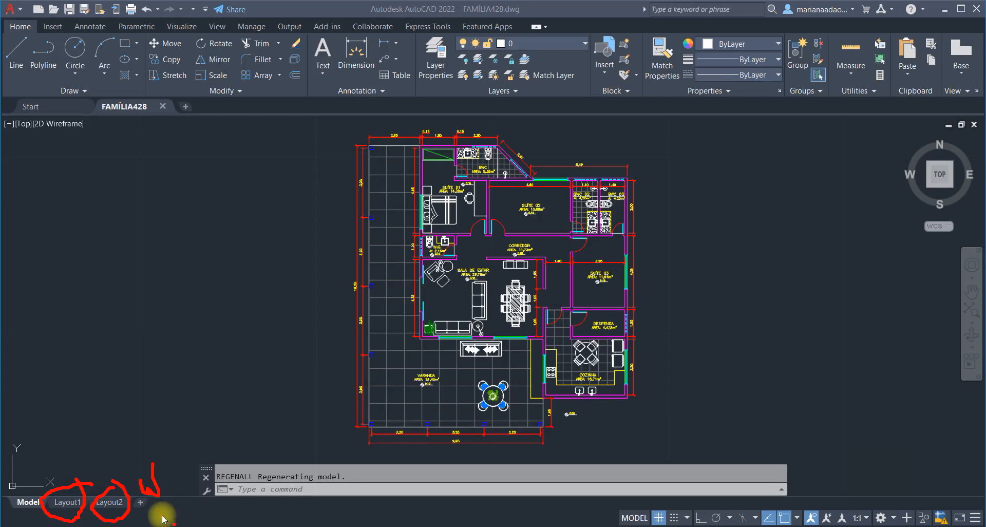
pyautogui.moveTo(134, 509); pyautogui.dragTo(153, 507)
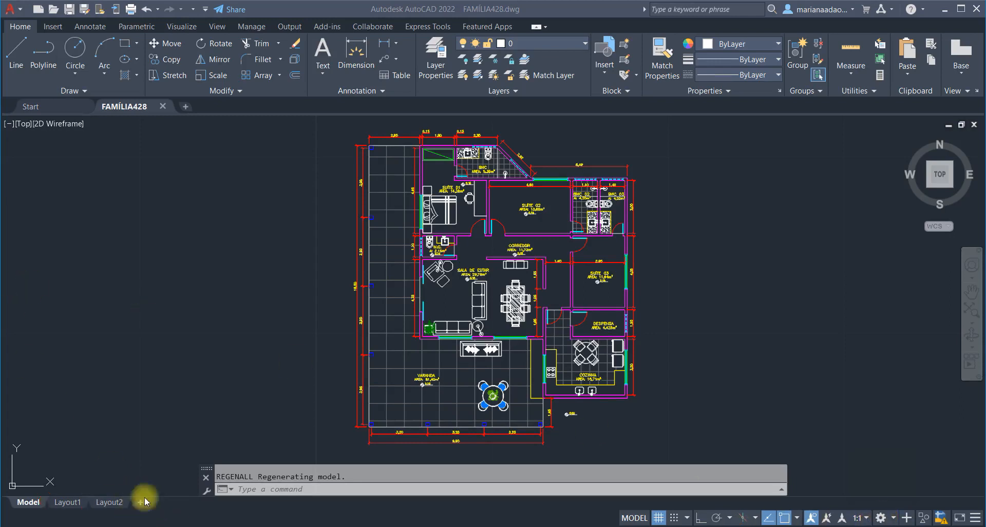
# - Open Layout1 and dismiss the plotter shortcut warning
pyautogui.moveTo(75, 503)
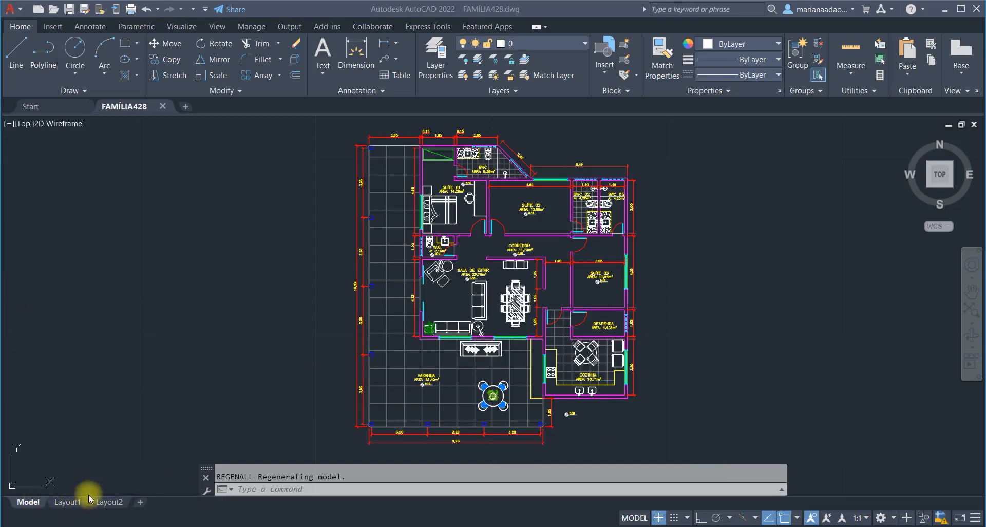
pyautogui.click(110, 284)
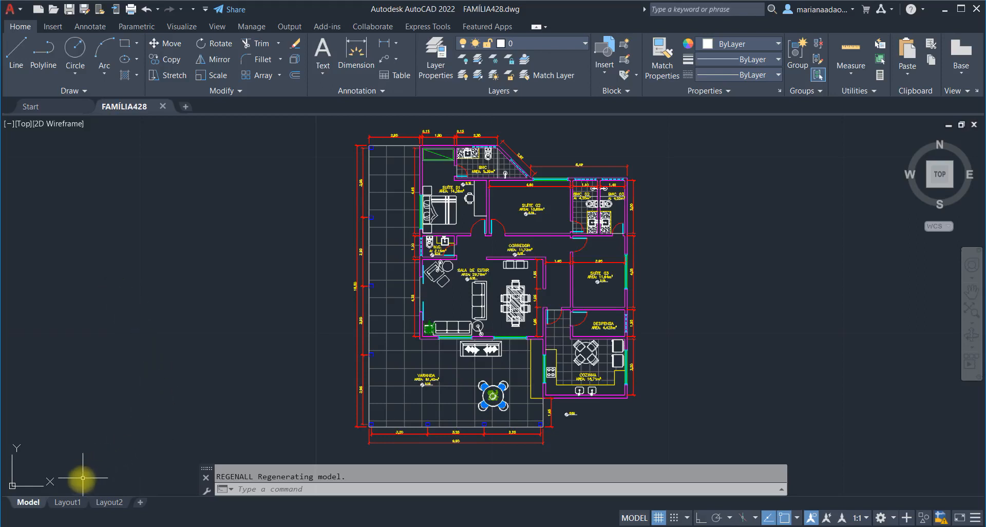
pyautogui.click(69, 503)
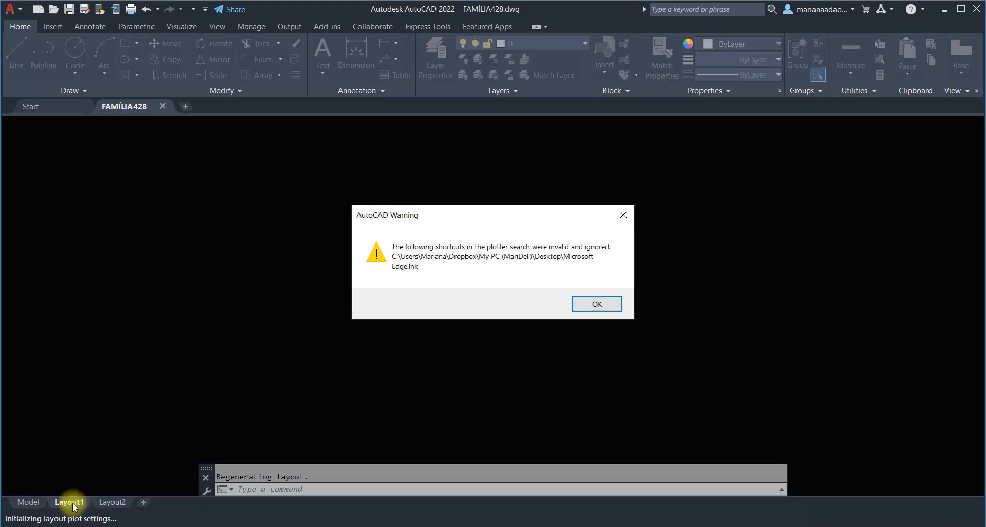
pyautogui.click(610, 304)
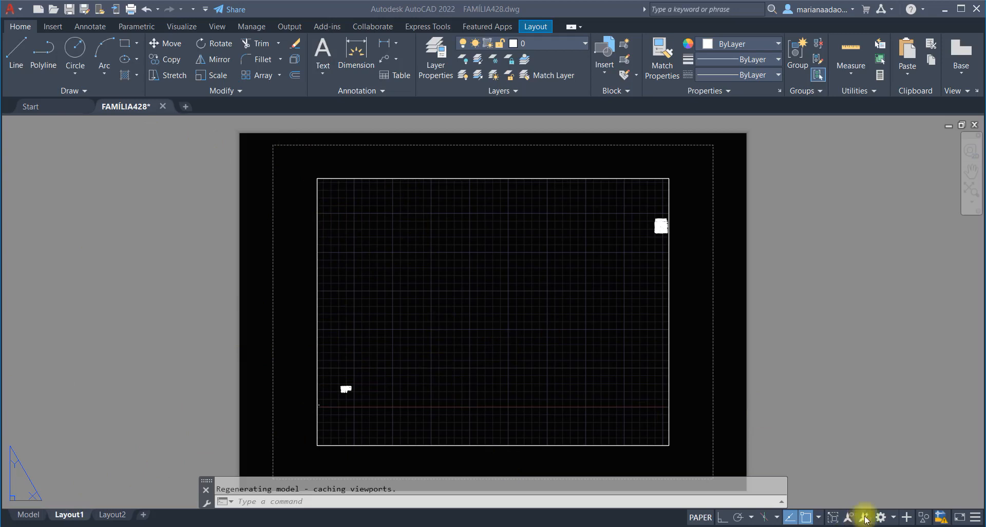
pyautogui.moveTo(316, 176)
pyautogui.mouseDown()
pyautogui.moveTo(336, 273)
pyautogui.moveTo(313, 401)
pyautogui.mouseUp()
pyautogui.moveTo(315, 439); pyautogui.dragTo(551, 470)
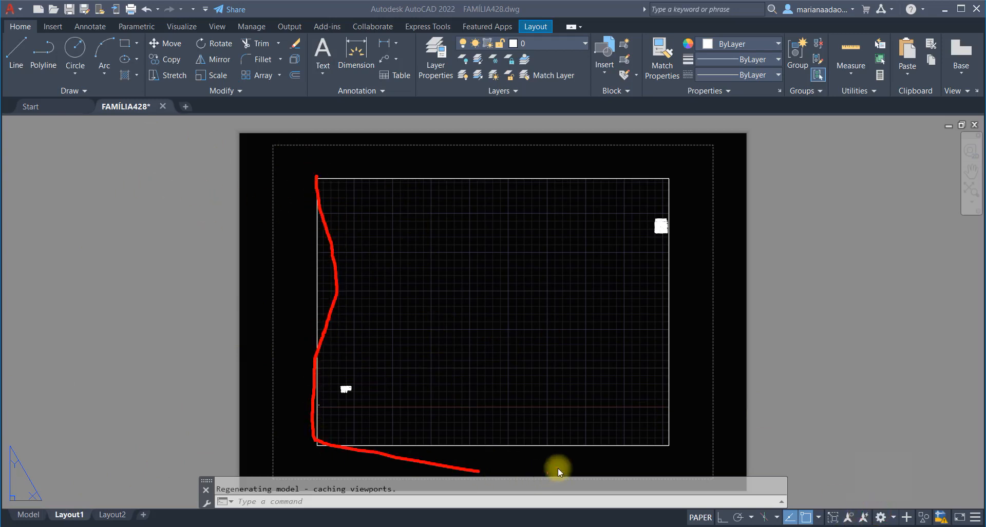
pyautogui.moveTo(495, 447)
pyautogui.mouseDown()
pyautogui.moveTo(663, 445)
pyautogui.moveTo(686, 238)
pyautogui.moveTo(668, 182)
pyautogui.moveTo(460, 169)
pyautogui.moveTo(350, 183)
pyautogui.moveTo(316, 177)
pyautogui.mouseUp()
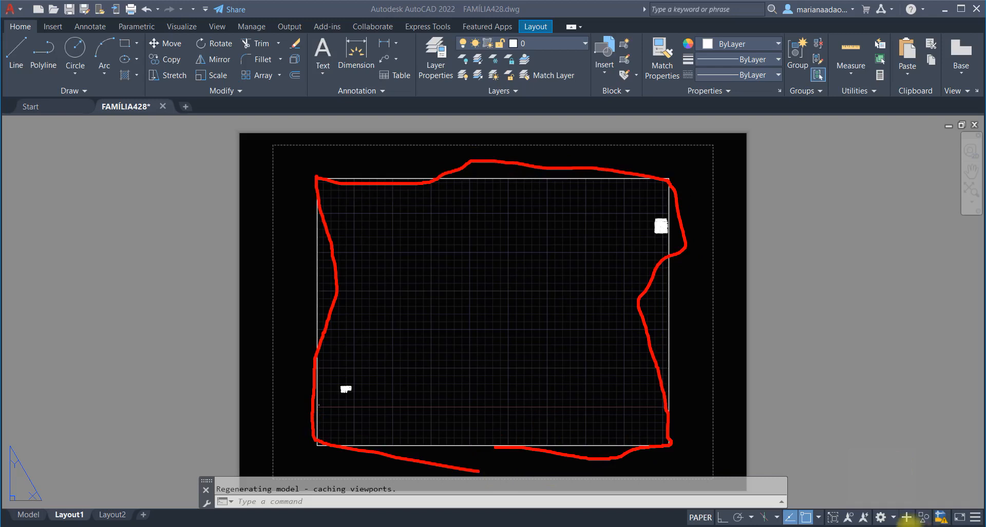
pyautogui.click(881, 520)
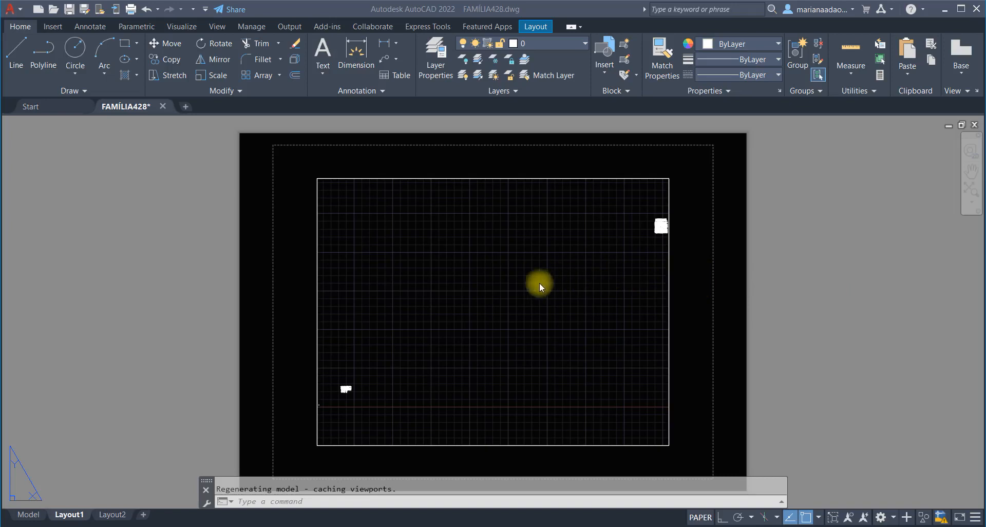
# - Activate the Layout1 viewport, frame the furnished main floor plan near its centre, and return to paper space
pyautogui.doubleClick(432, 266)
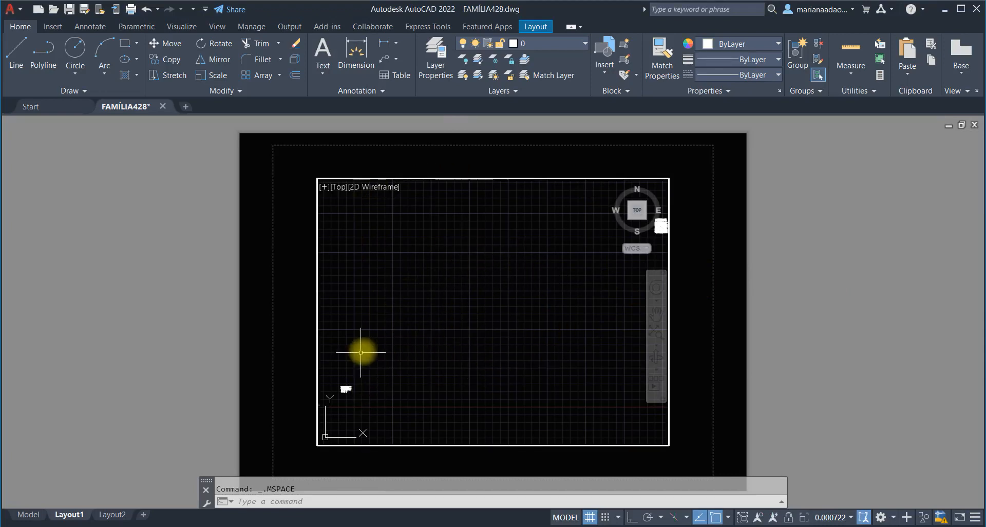
pyautogui.scroll(5, 343, 395)
pyautogui.scroll(2, 348, 392)
pyautogui.moveTo(374, 374); pyautogui.dragTo(528, 322, button='middle')
pyautogui.scroll(2, 400, 412)
pyautogui.scroll(2, 494, 302)
pyautogui.scroll(2, 470, 315)
pyautogui.scroll(2, 400, 347)
pyautogui.scroll(2, 480, 330)
pyautogui.scroll(2, 514, 326)
pyautogui.scroll(2, 595, 339)
pyautogui.scroll(6, 595, 339)
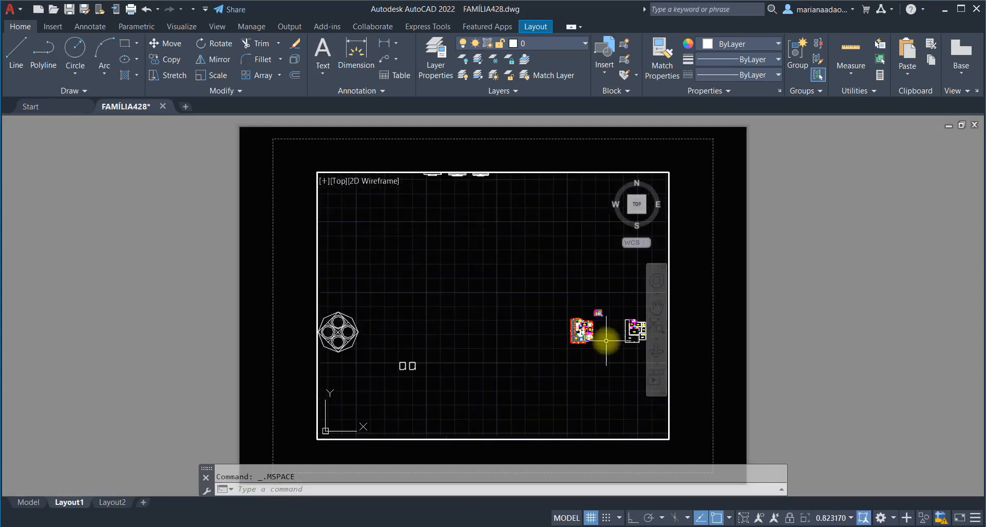
pyautogui.scroll(4, 595, 331)
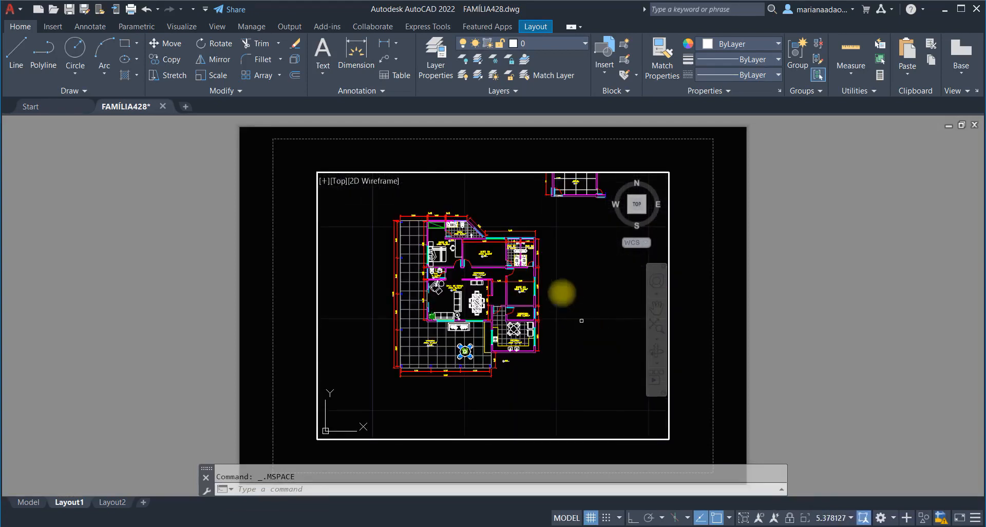
pyautogui.moveTo(604, 334); pyautogui.dragTo(616, 338, button='middle')
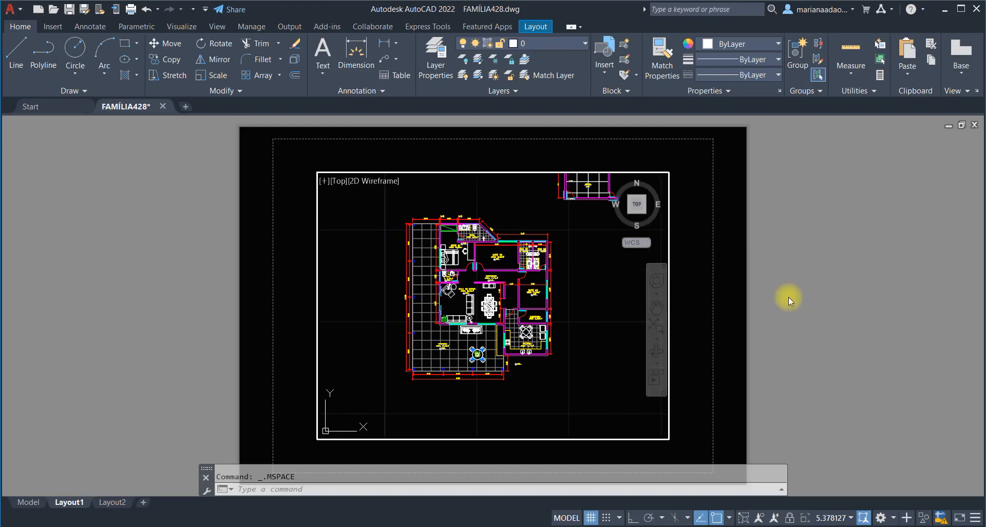
pyautogui.doubleClick(689, 273)
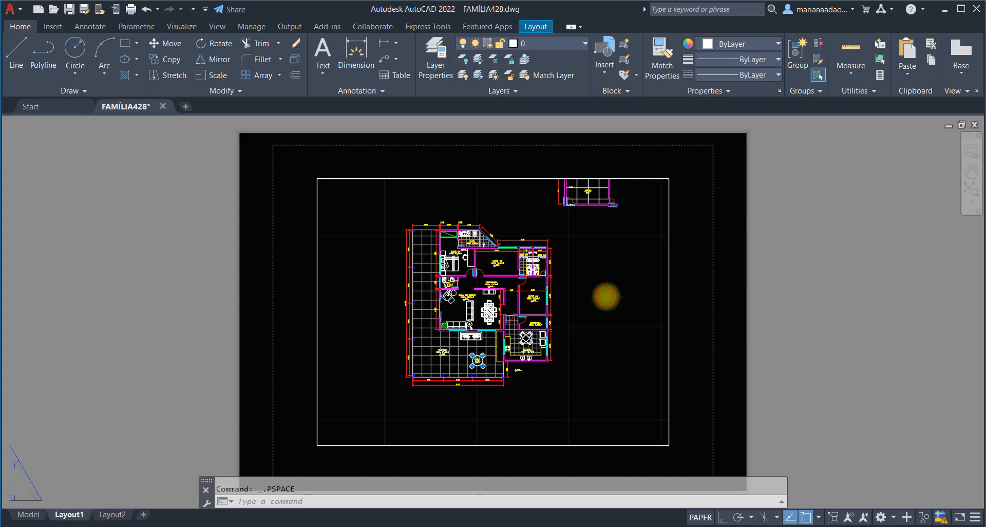
# - Activate the viewport's model space, inspect the properties of the veranda floor hatch, and clear the selection
pyautogui.doubleClick(606, 297)
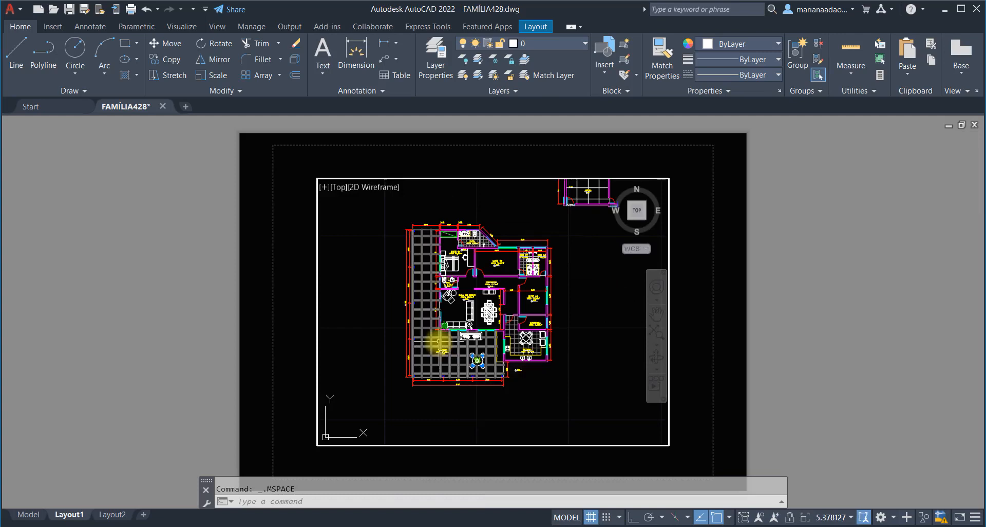
pyautogui.click(438, 342)
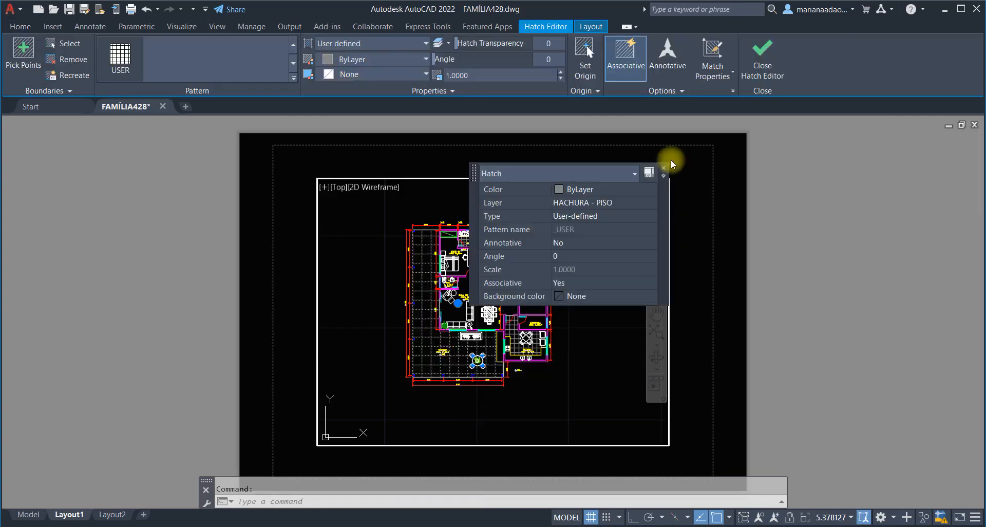
pyautogui.click(665, 172)
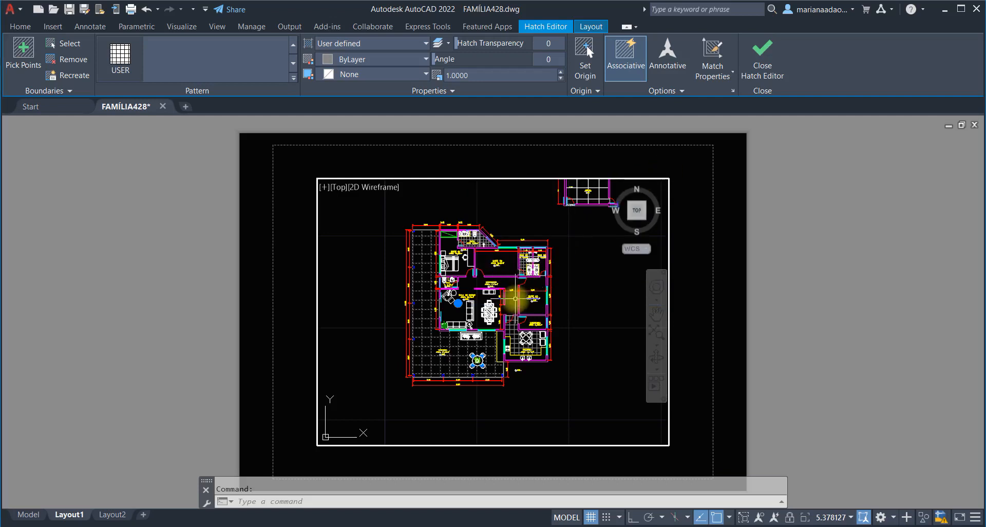
pyautogui.press('Escape')
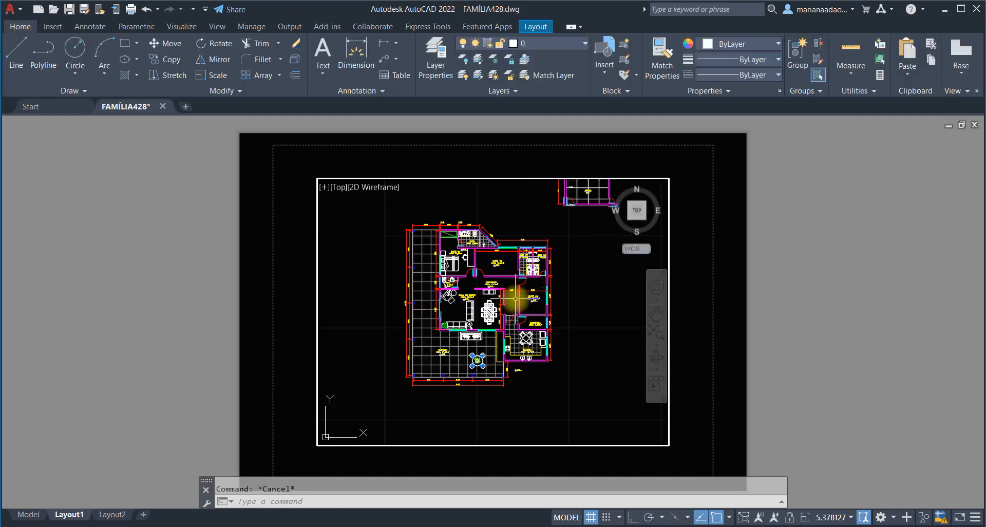
# - Try to move the Suite 02 room label inside the active viewport
pyautogui.moveTo(543, 270); pyautogui.dragTo(545, 264, button='middle')
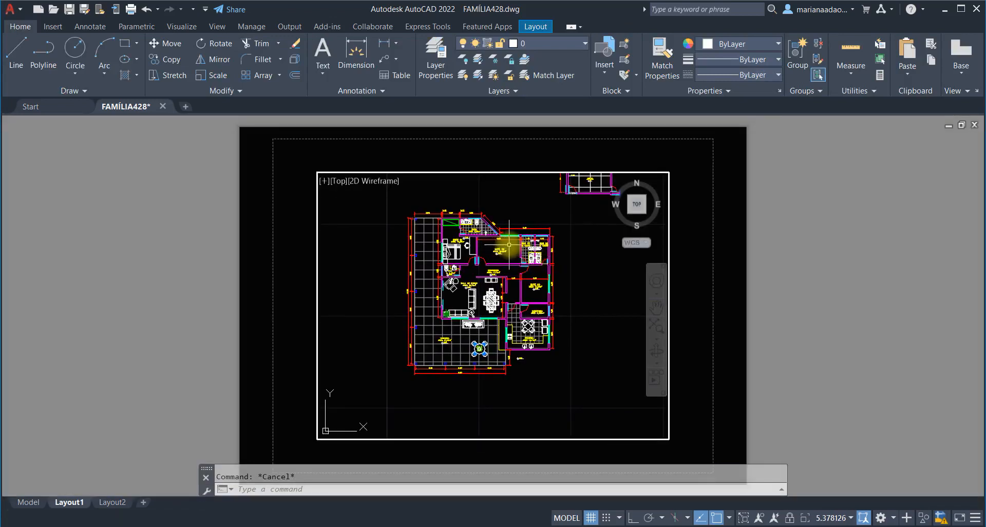
pyautogui.write('m')
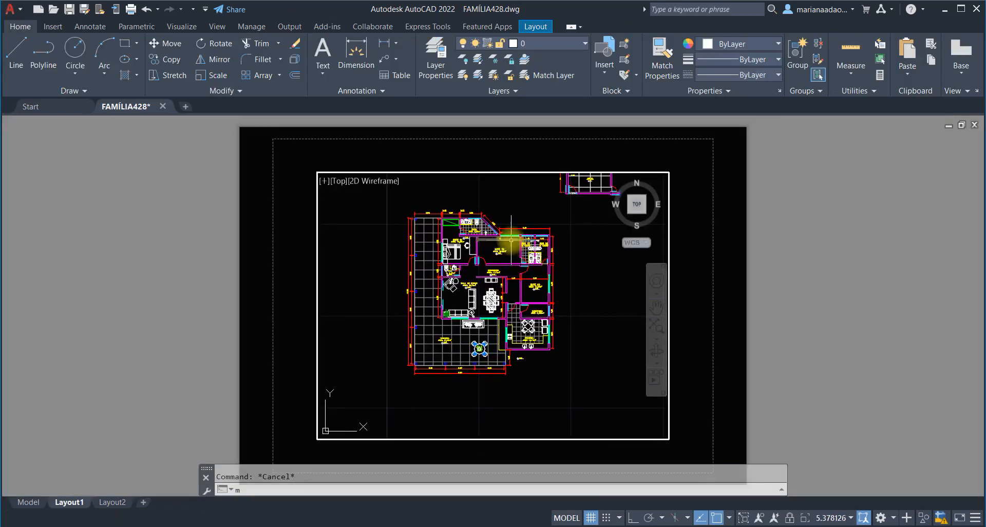
pyautogui.press('Return')
pyautogui.click(511, 243)
pyautogui.click(493, 260)
pyautogui.press('Return')
pyautogui.click(506, 255)
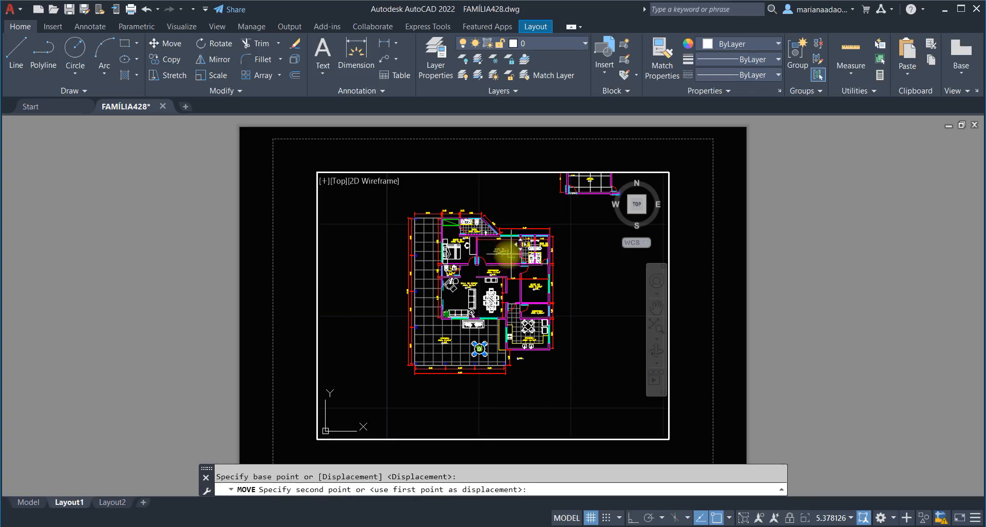
pyautogui.press('Escape')
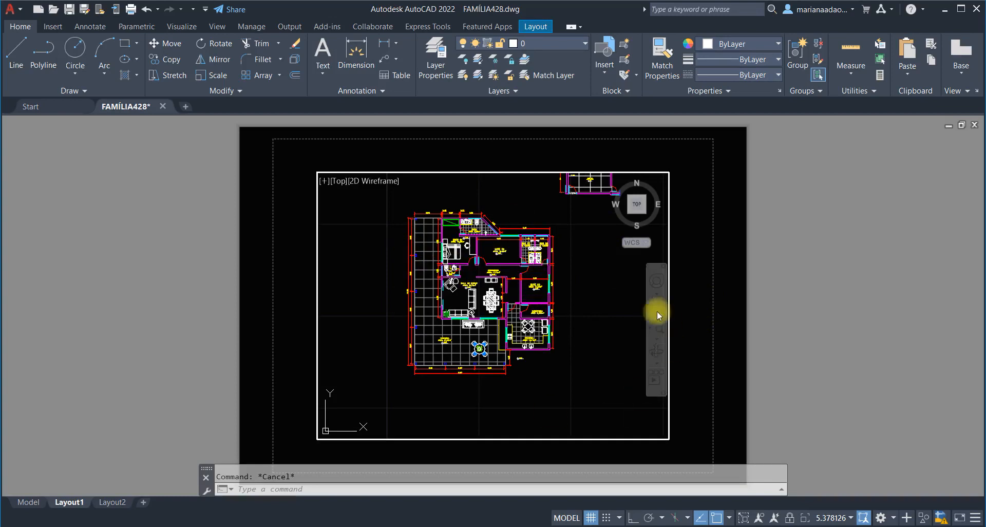
# - Switch from the viewport to paper space, reactivate the viewport, and return to paper space
pyautogui.doubleClick(685, 242)
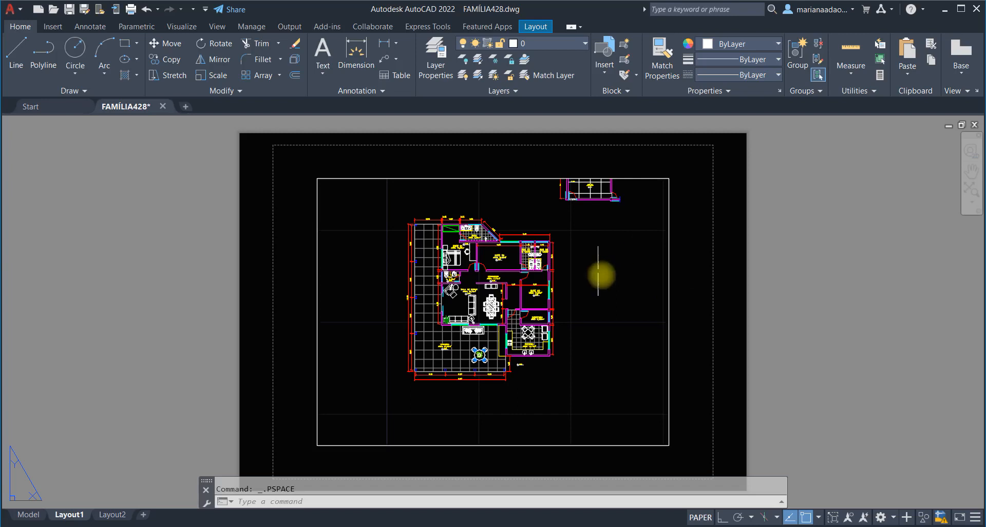
pyautogui.doubleClick(610, 285)
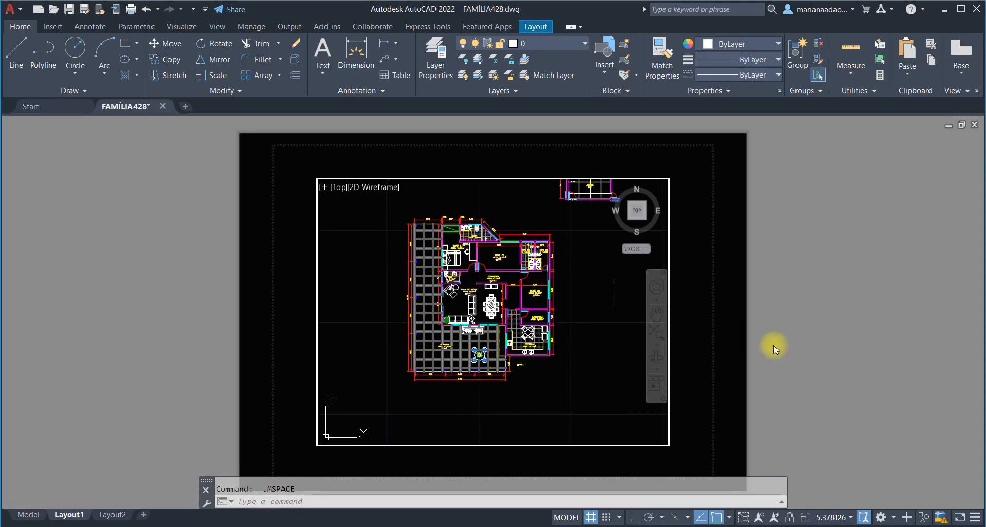
pyautogui.doubleClick(693, 275)
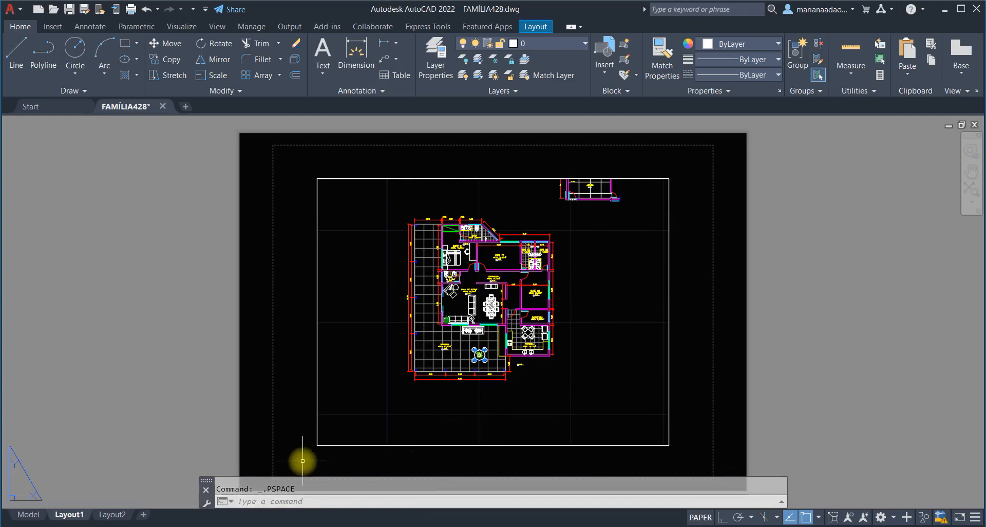
# - Switch from paper space to the viewport's model space and return to paper space
pyautogui.write('ms')
pyautogui.press('Return')
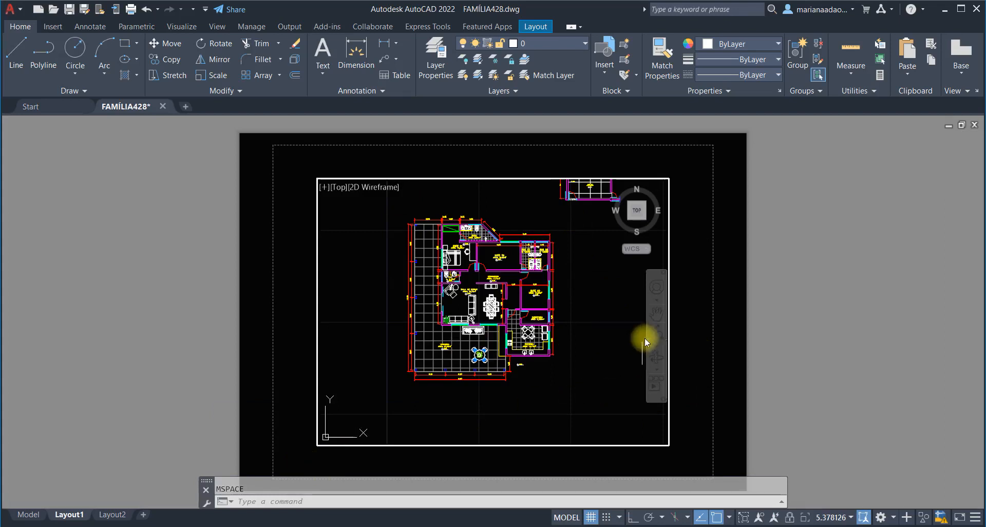
pyautogui.write('ps')
pyautogui.press('Return')
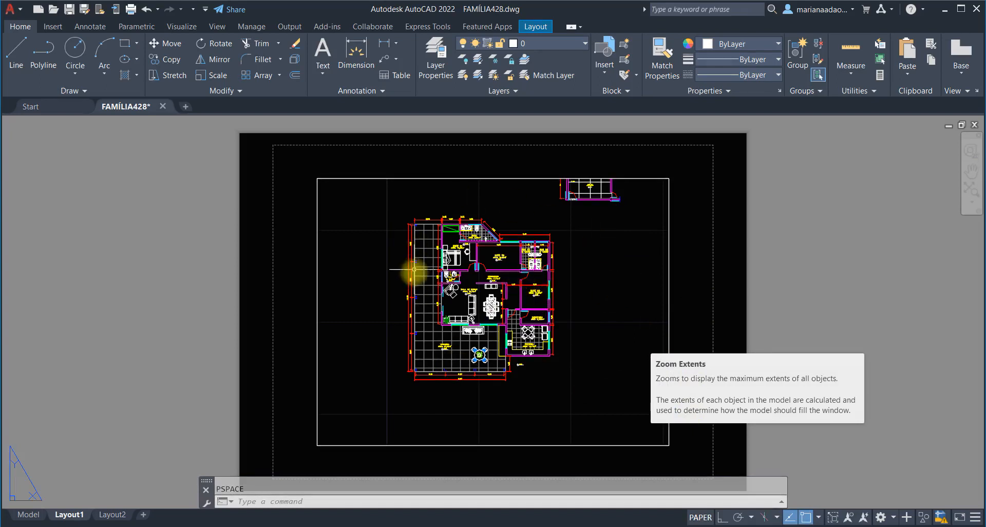
# - Activate the viewport near Suite 03, enlarge the floor plan inside it, and return to paper space
pyautogui.scroll(4, 490, 297)
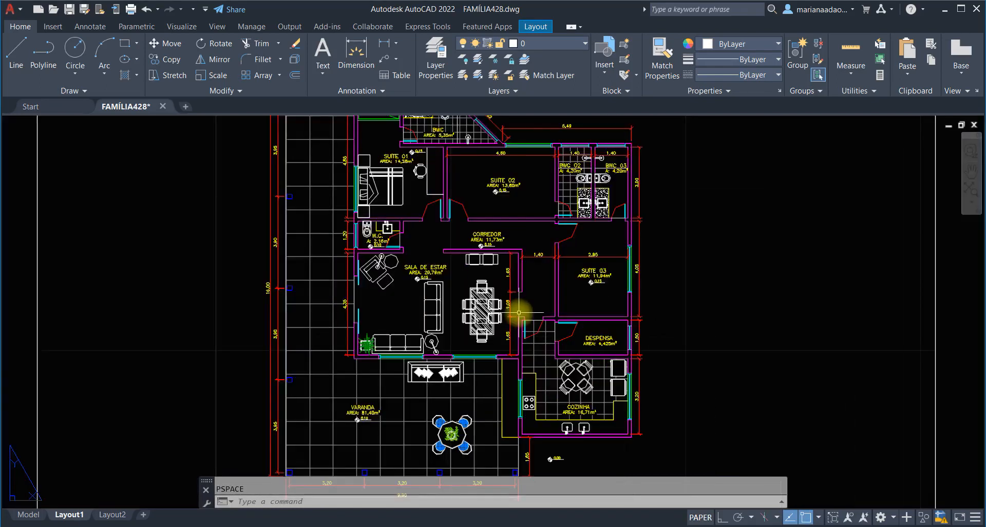
pyautogui.scroll(2, 518, 313)
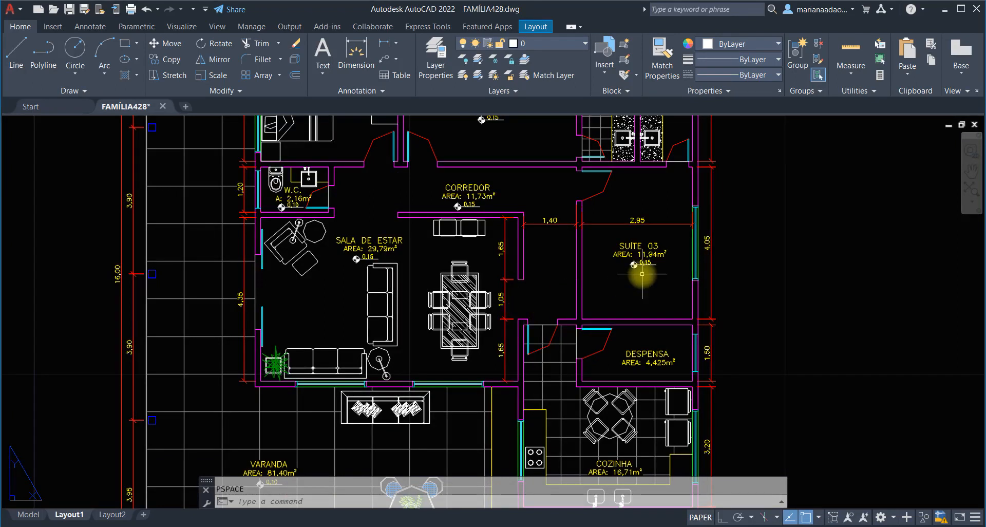
pyautogui.doubleClick(626, 290)
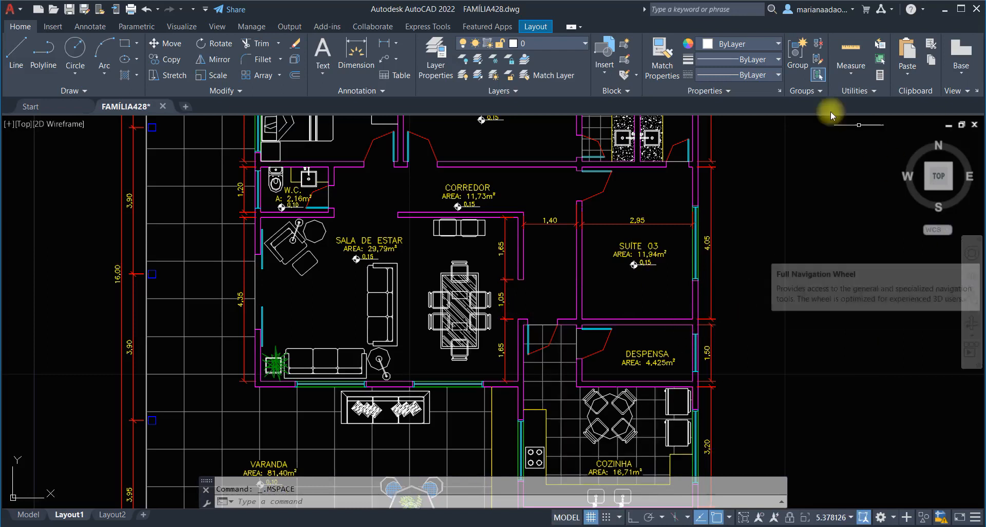
pyautogui.scroll(-3, 617, 263)
pyautogui.scroll(5, 611, 262)
pyautogui.scroll(-5, 608, 262)
pyautogui.scroll(4, 609, 262)
pyautogui.scroll(-3, 609, 262)
pyautogui.scroll(5, 608, 262)
pyautogui.scroll(-3, 608, 262)
pyautogui.scroll(3, 608, 262)
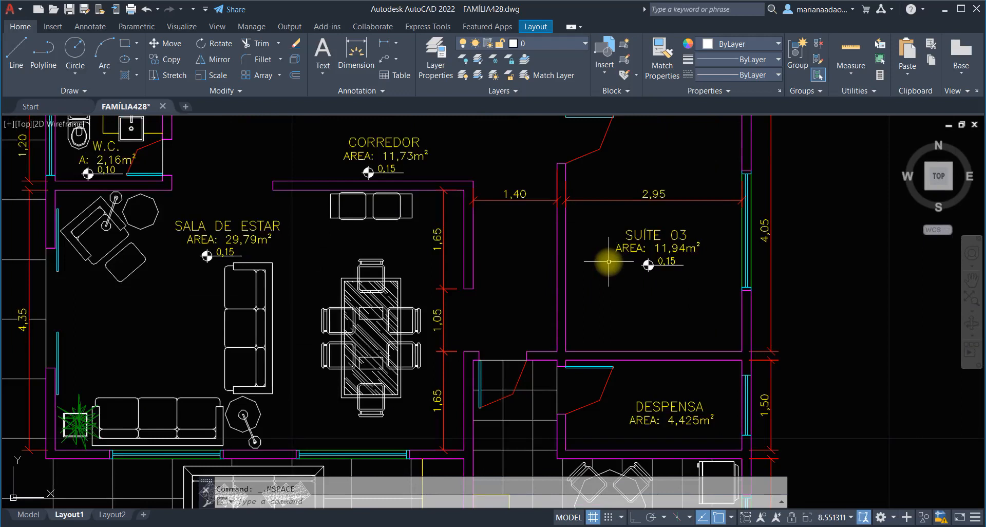
pyautogui.press('Return')
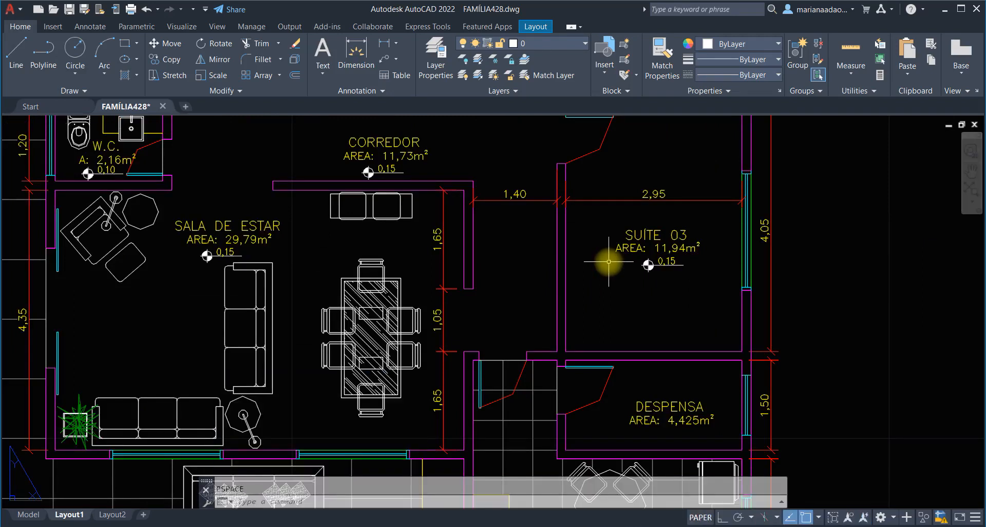
pyautogui.scroll(2, 715, 213)
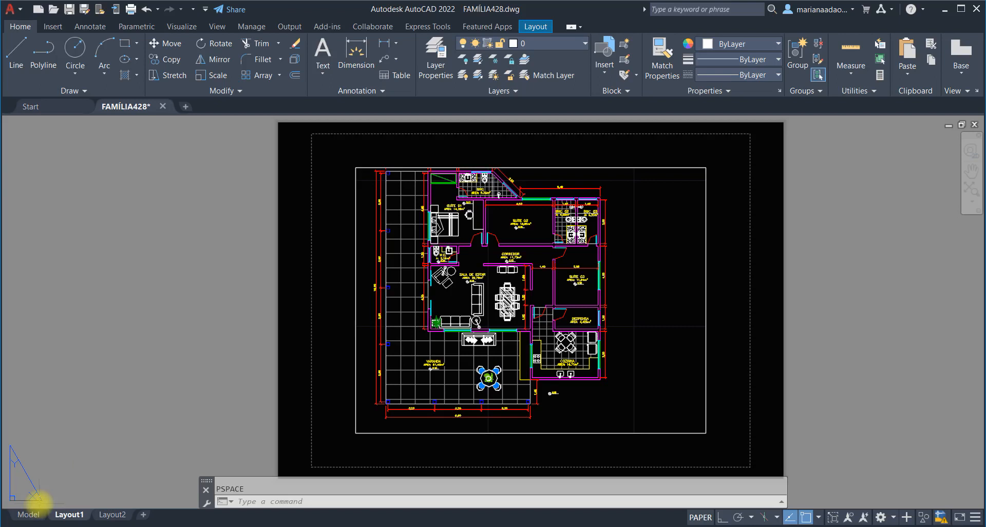
# - Modify Layout1's page setup to use the Adobe PDF plotter
pyautogui.rightClick(76, 516)
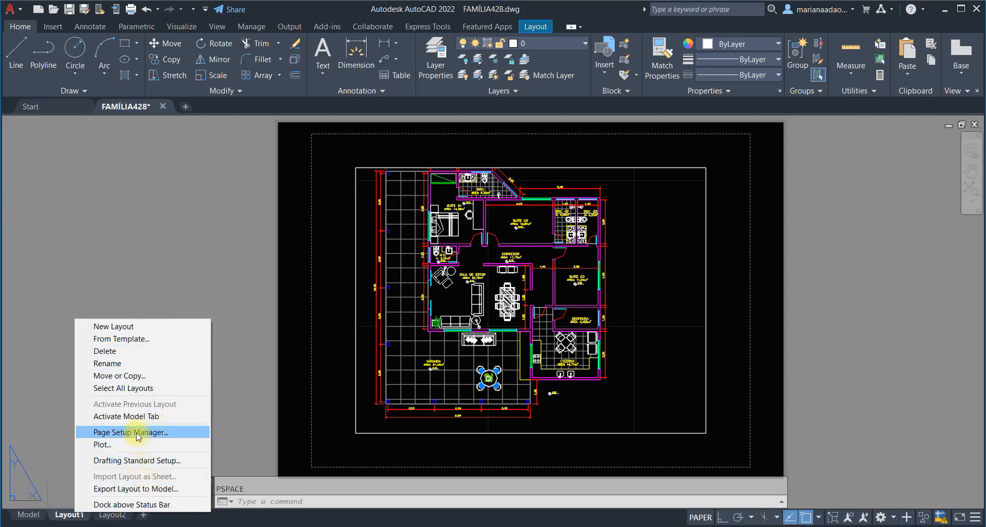
pyautogui.click(109, 434)
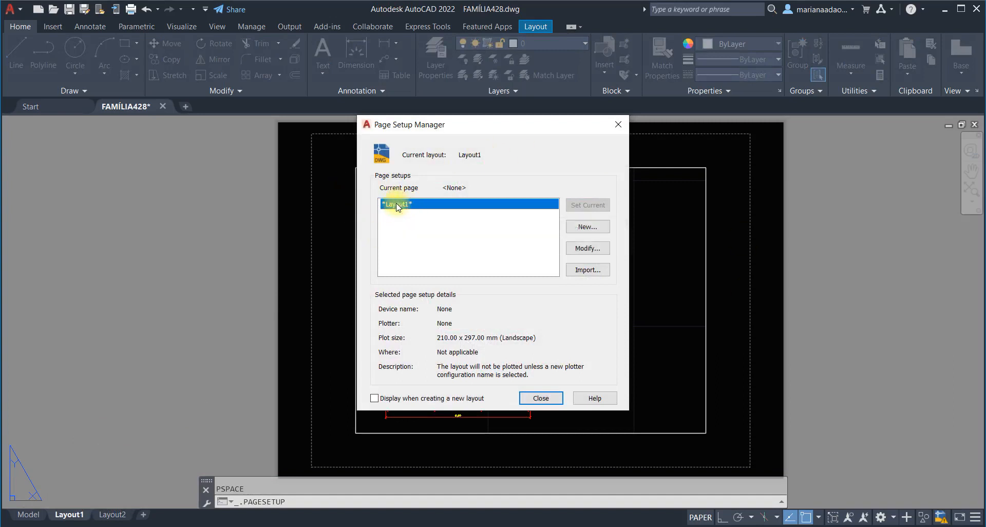
pyautogui.click(584, 248)
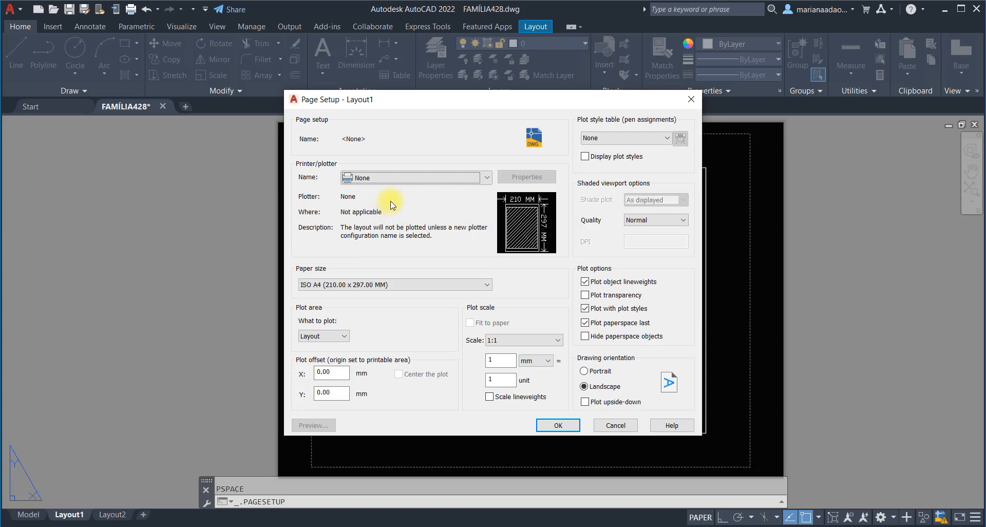
pyautogui.click(485, 179)
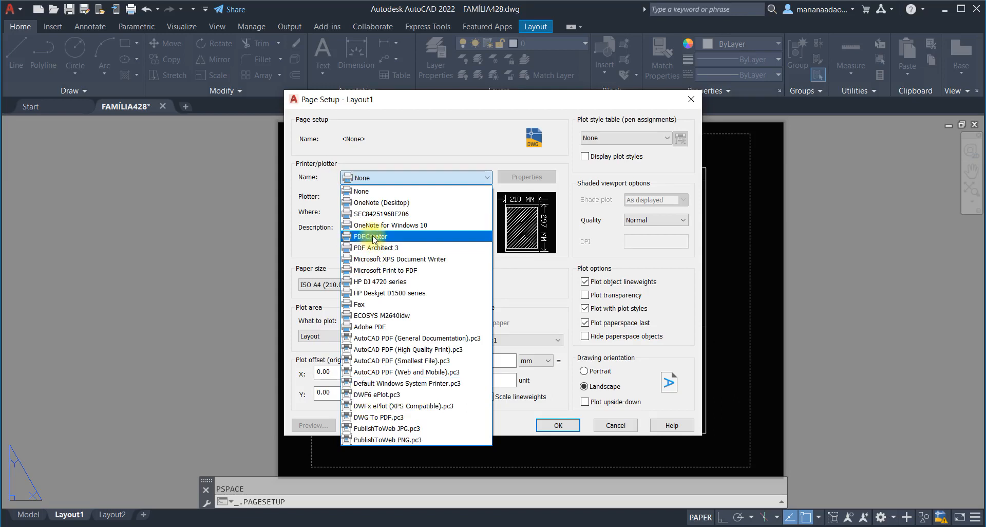
pyautogui.click(373, 327)
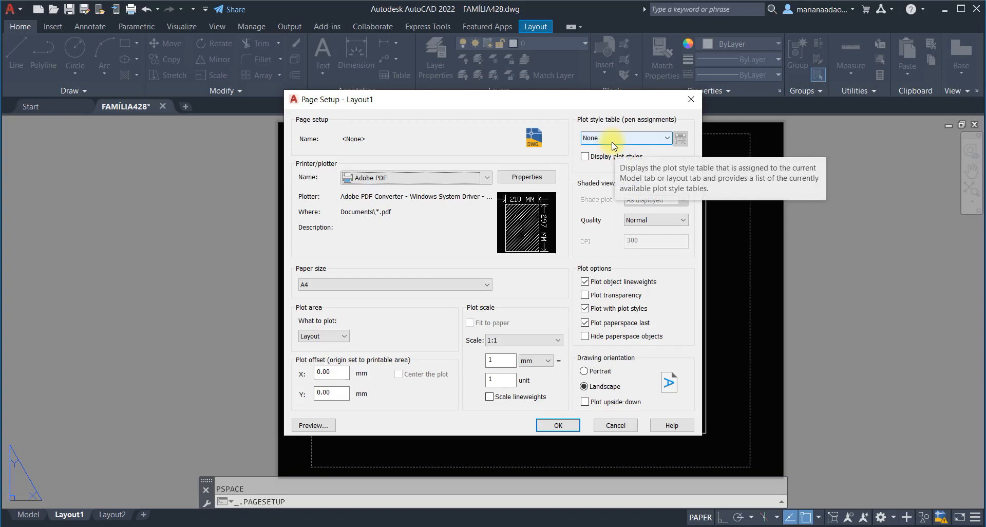
# - Set the page setup's paper size to A2 and keep Layout as the plot area
pyautogui.click(484, 289)
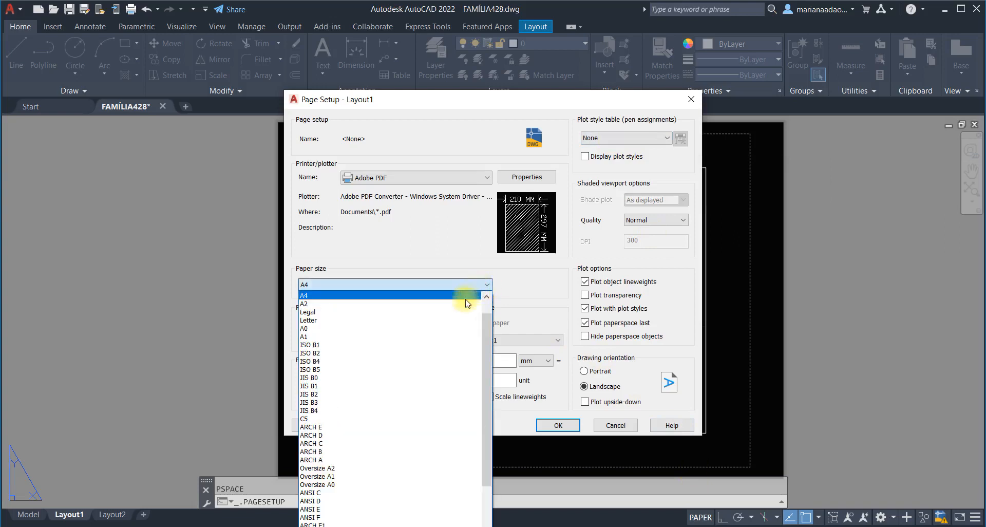
pyautogui.click(465, 304)
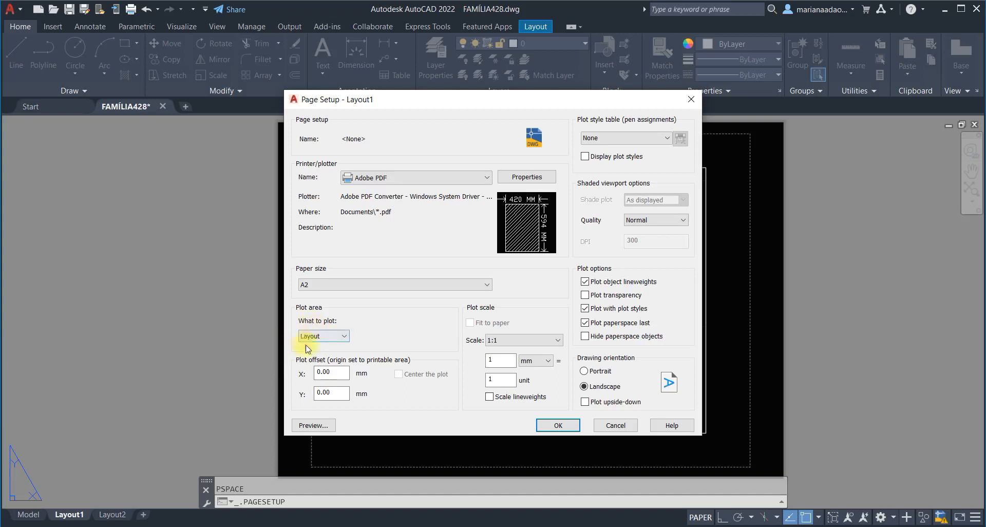
pyautogui.click(348, 341)
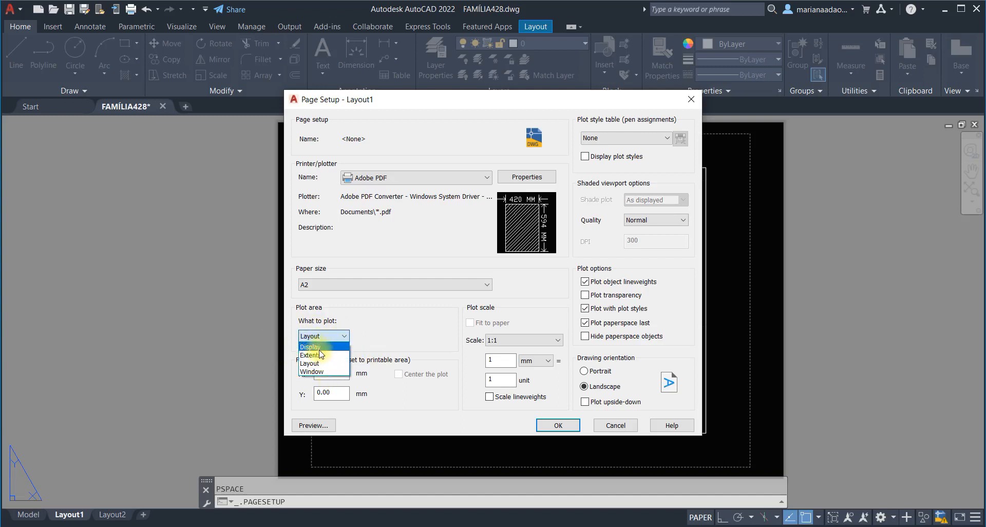
pyautogui.click(317, 364)
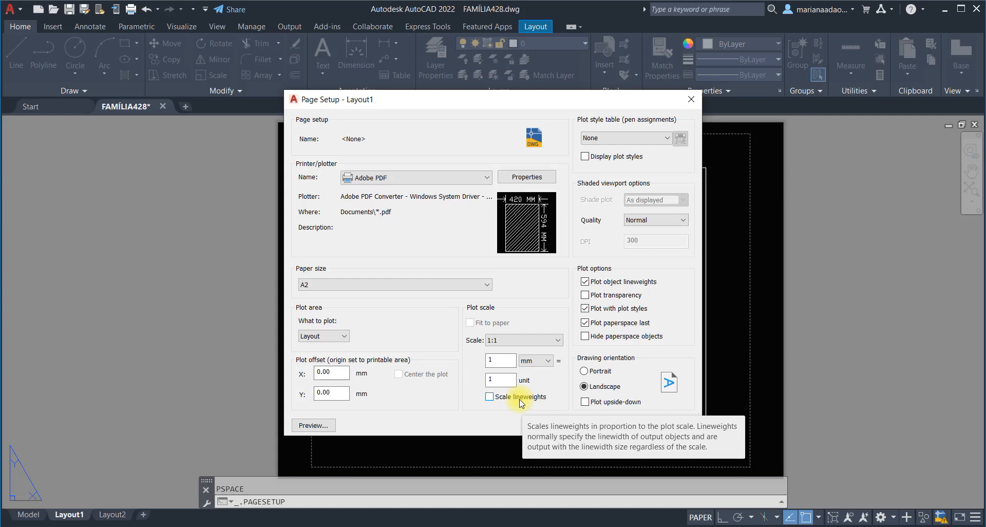
# - Set the plot scale to 10 mm = 1 unit, keeping millimetres as the unit
pyautogui.click(498, 359)
pyautogui.write('0')
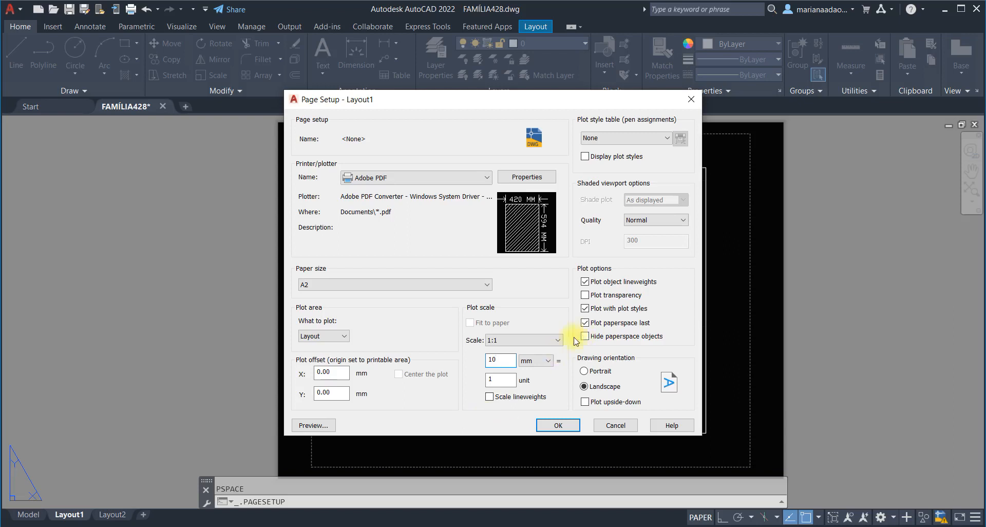
pyautogui.click(548, 359)
pyautogui.click(541, 379)
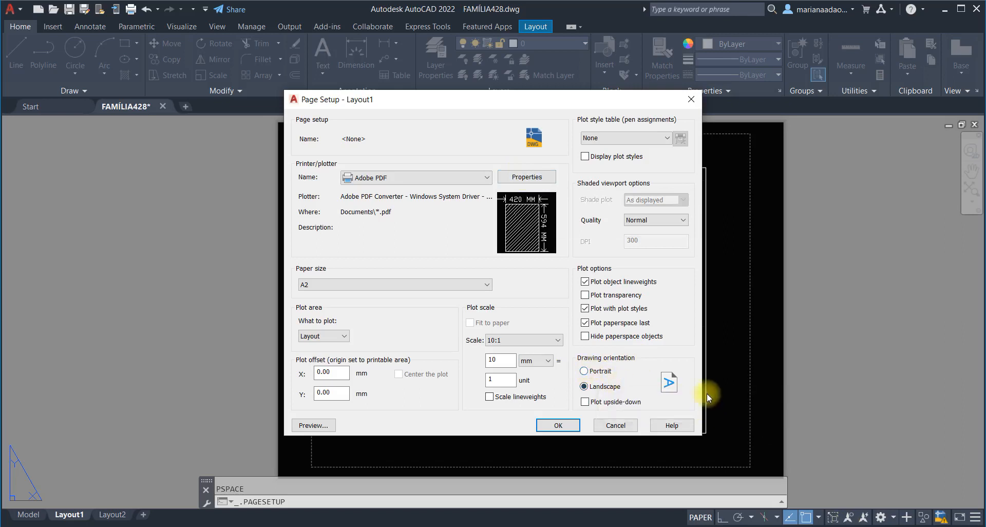
# - Try the Portrait drawing orientation, restore Landscape, and apply the page setup to Layout1
pyautogui.click(882, 517)
pyautogui.moveTo(675, 367)
pyautogui.mouseDown()
pyautogui.moveTo(664, 405)
pyautogui.moveTo(688, 380)
pyautogui.moveTo(661, 369)
pyautogui.moveTo(668, 391)
pyautogui.mouseUp()
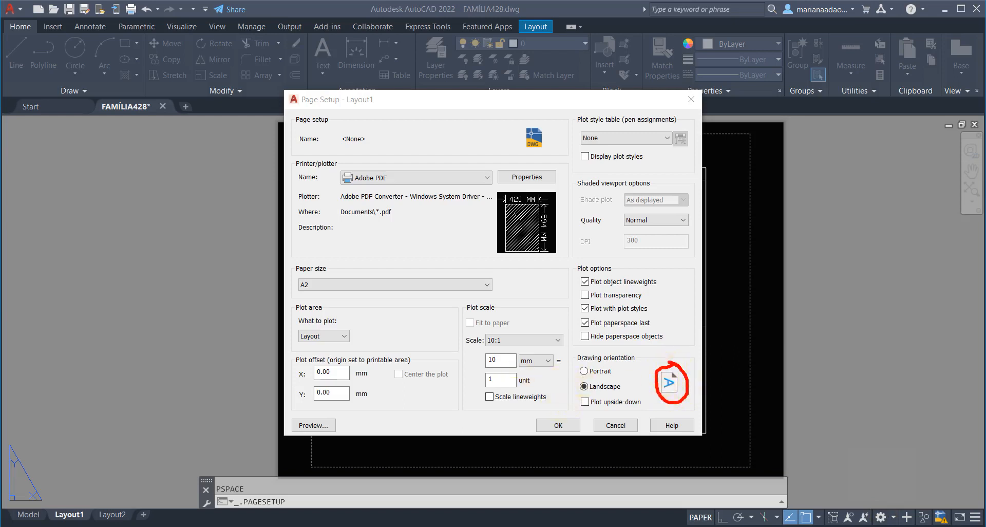
pyautogui.click(585, 371)
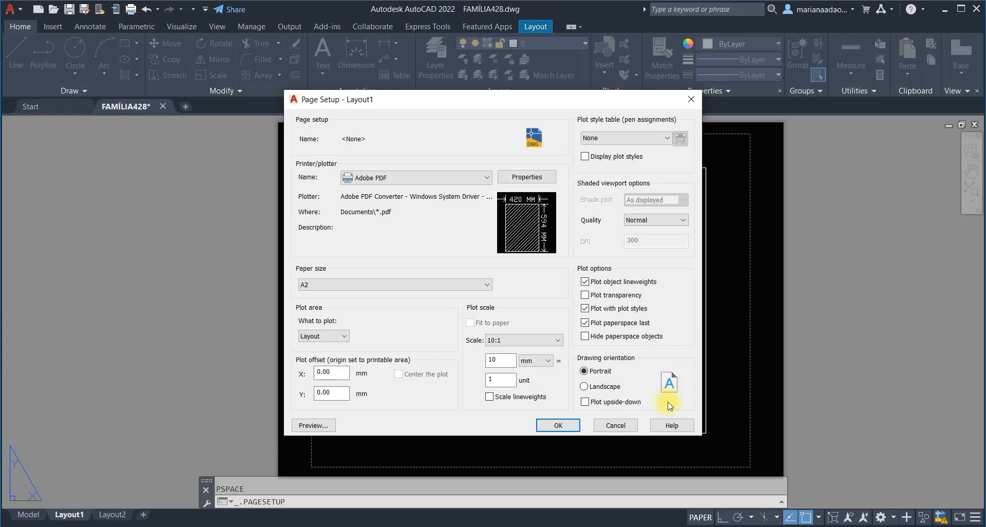
pyautogui.click(585, 386)
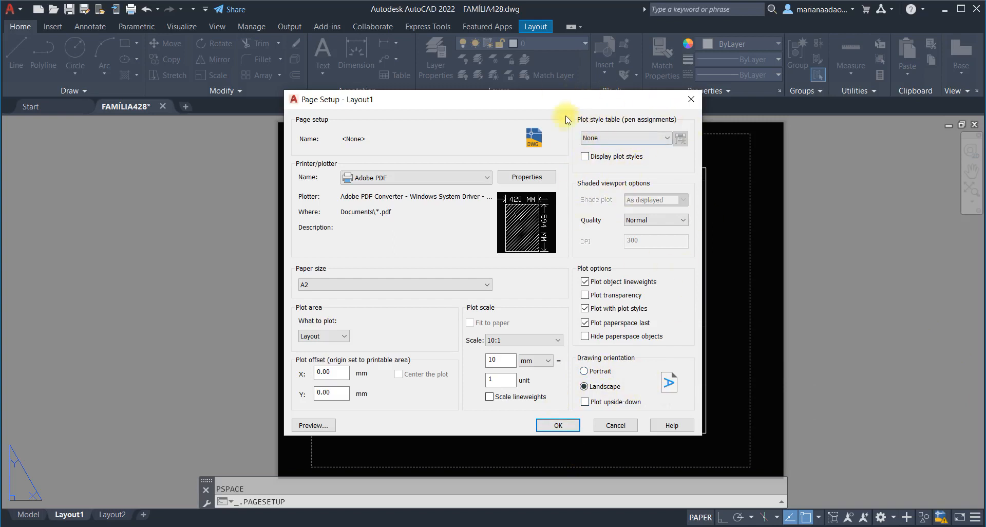
pyautogui.click(559, 426)
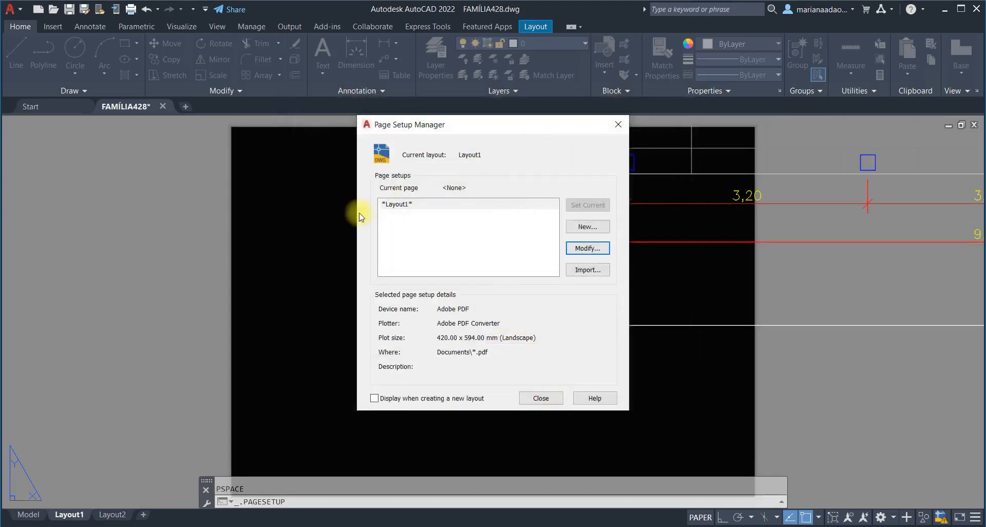
pyautogui.click(542, 398)
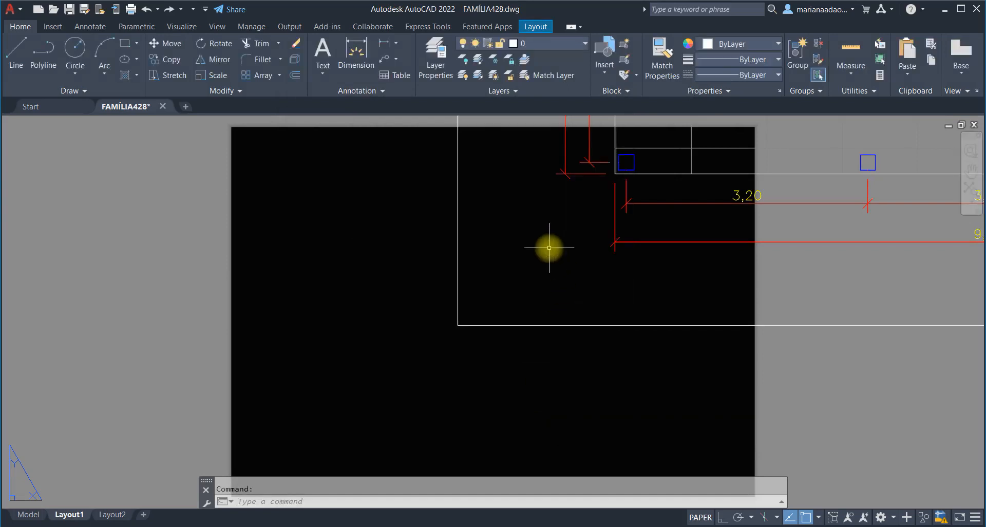
# - Select the viewport and stretch its lower-left corner to just inside the sheet's lower-left corner
pyautogui.scroll(-2, 549, 247)
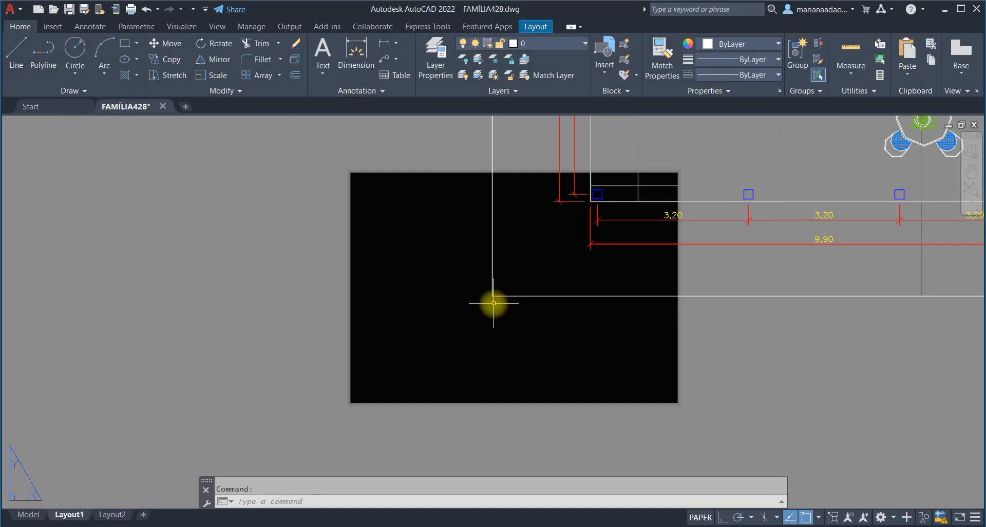
pyautogui.scroll(-4, 494, 298)
pyautogui.scroll(10, 494, 298)
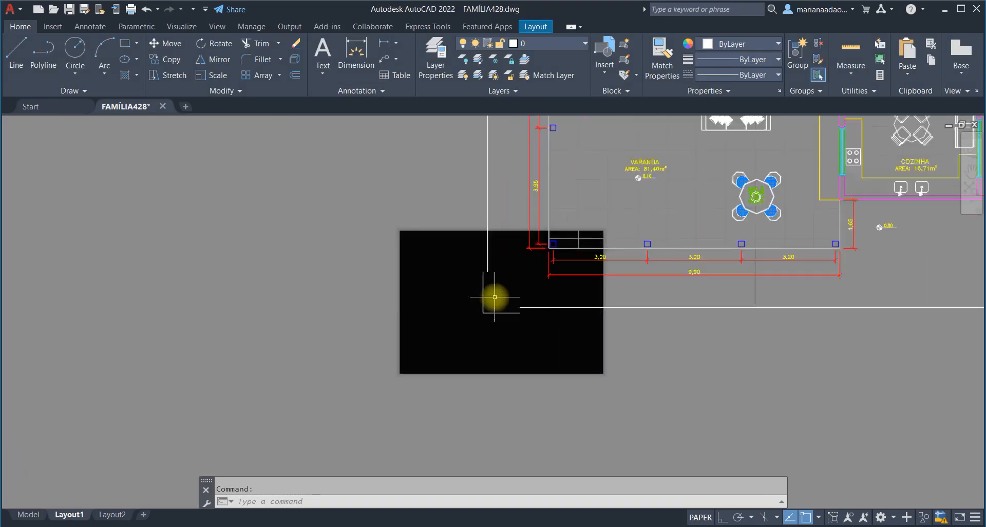
pyautogui.click(478, 305)
pyautogui.click(477, 311)
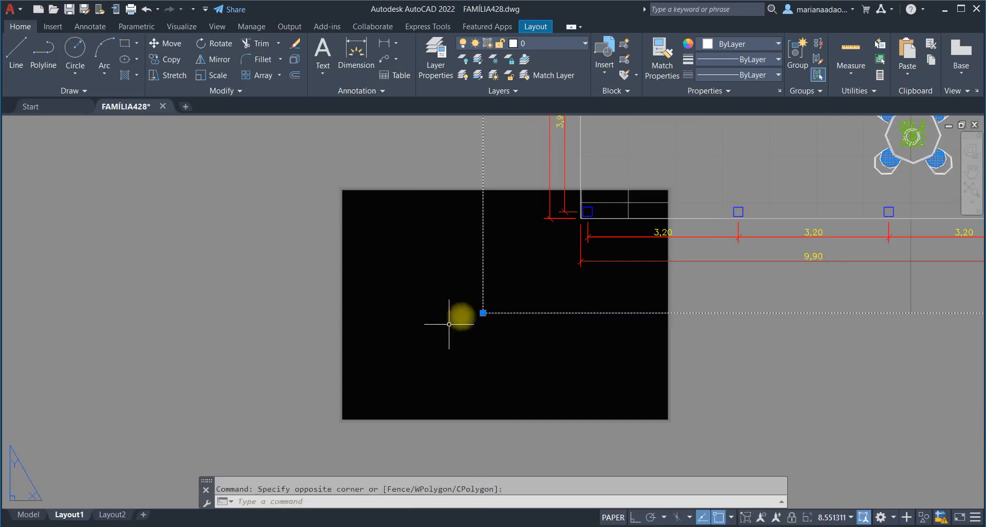
pyautogui.click(482, 312)
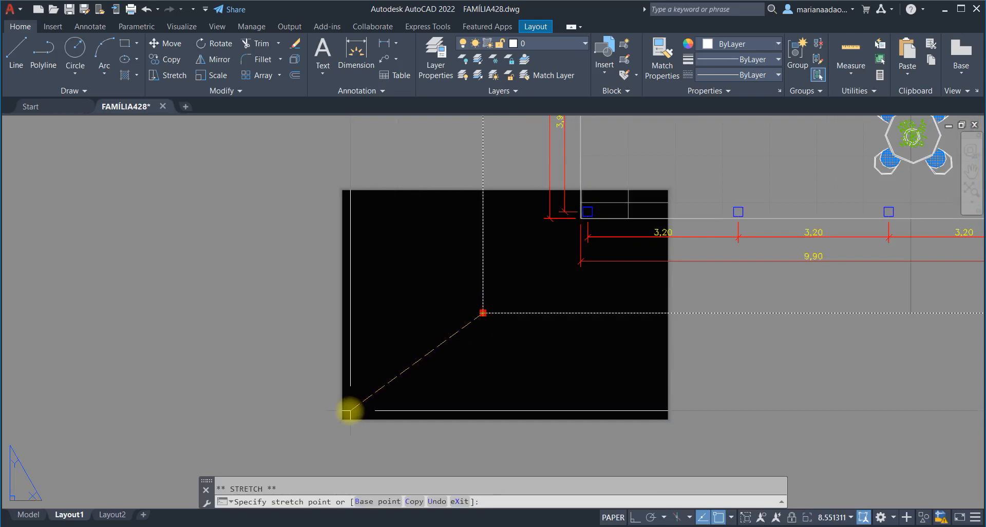
pyautogui.click(364, 397)
# - Stretch the viewport's upper-right corner to just inside the sheet's upper-right corner
pyautogui.scroll(-8, 364, 397)
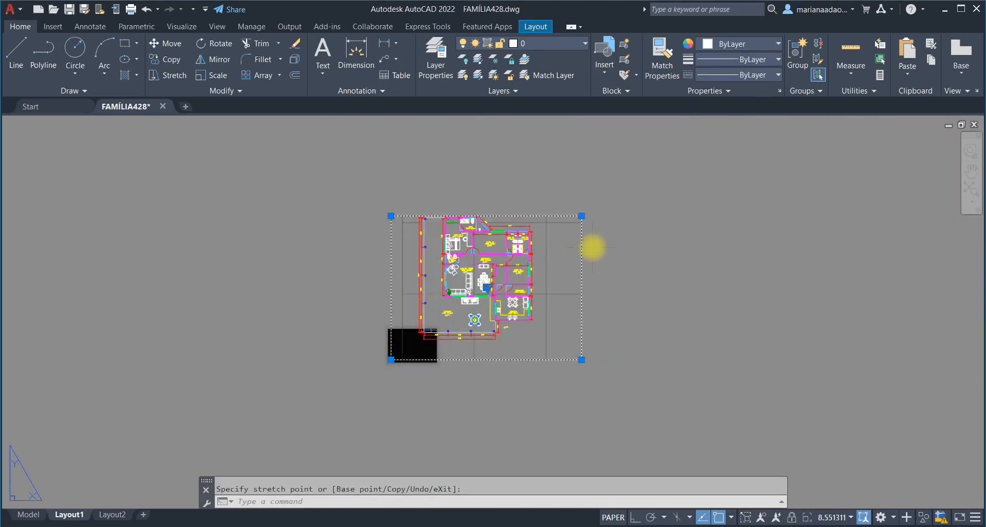
pyautogui.click(581, 216)
pyautogui.scroll(6, 425, 333)
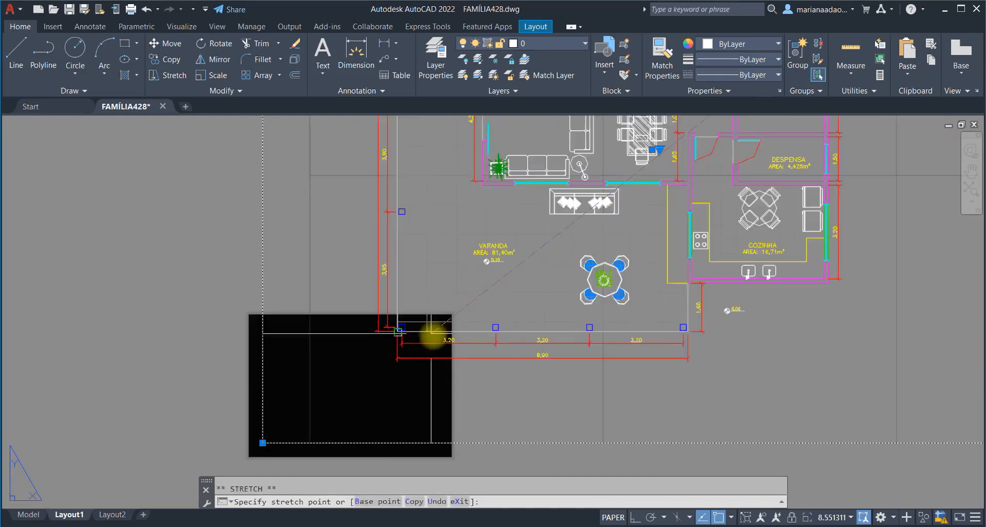
pyautogui.click(450, 311)
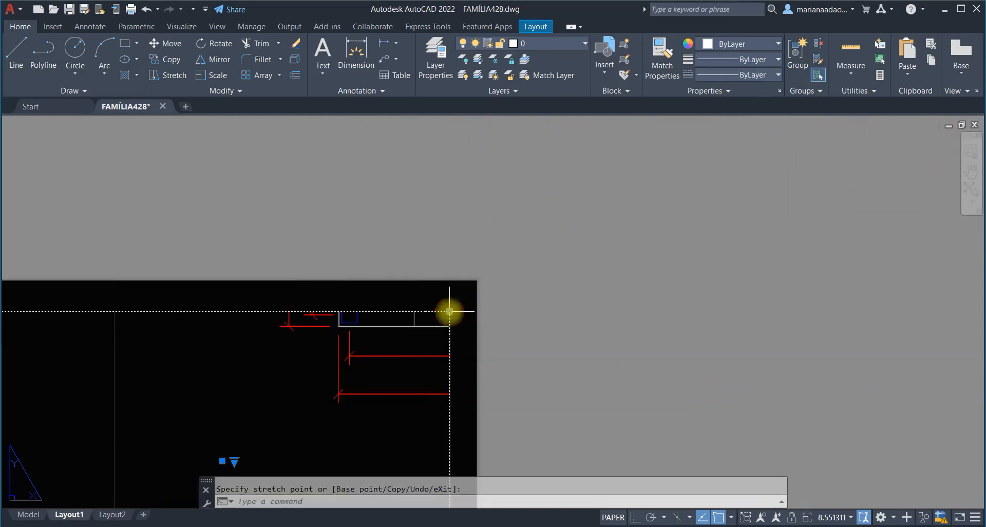
# - Activate the viewport, bring the full house plan into it at a large size, and return to paper space
pyautogui.scroll(-6, 602, 213)
pyautogui.scroll(3, 452, 312)
pyautogui.scroll(3, 452, 312)
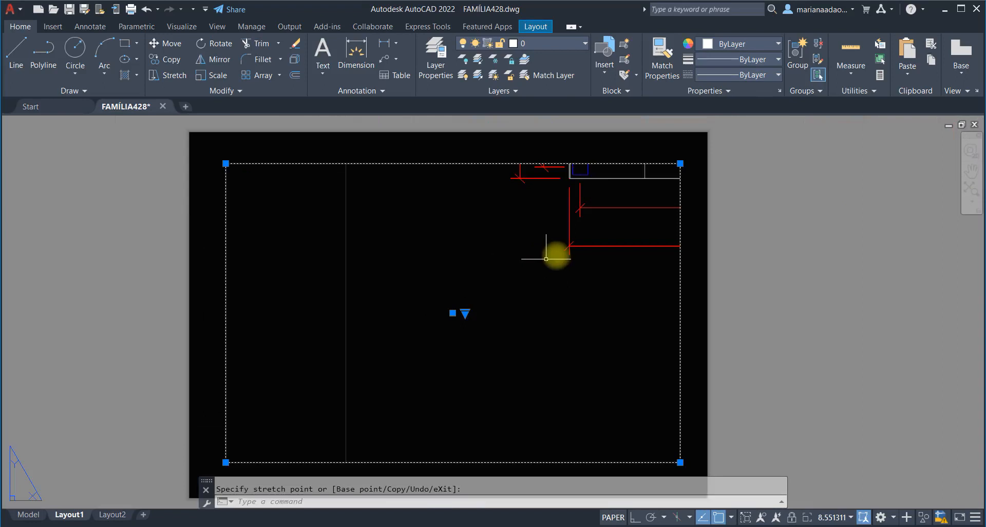
pyautogui.scroll(-3, 550, 258)
pyautogui.doubleClick(560, 257)
pyautogui.scroll(-5, 534, 249)
pyautogui.scroll(-3, 474, 268)
pyautogui.moveTo(523, 263); pyautogui.dragTo(508, 307, button='middle')
pyautogui.scroll(3, 524, 268)
pyautogui.moveTo(524, 268); pyautogui.dragTo(524, 278, button='middle')
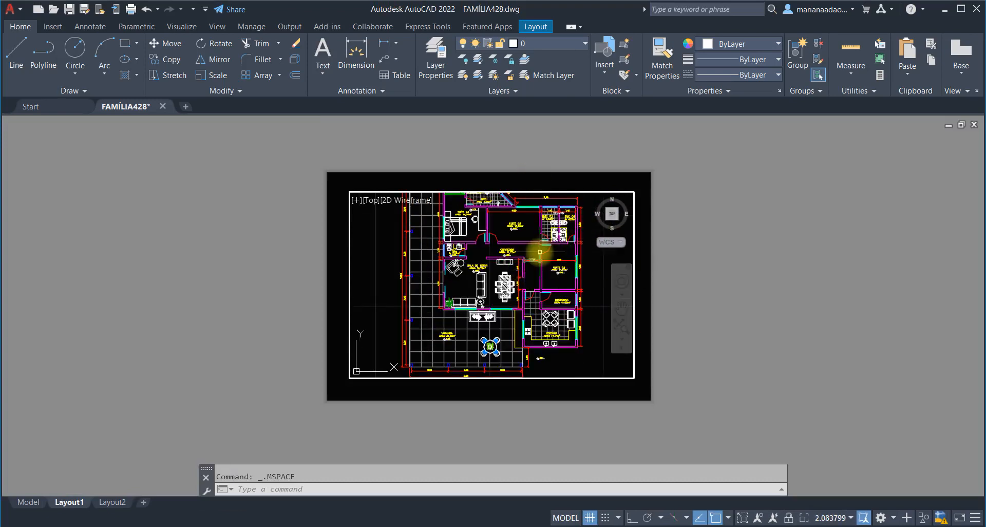
pyautogui.scroll(-2, 519, 246)
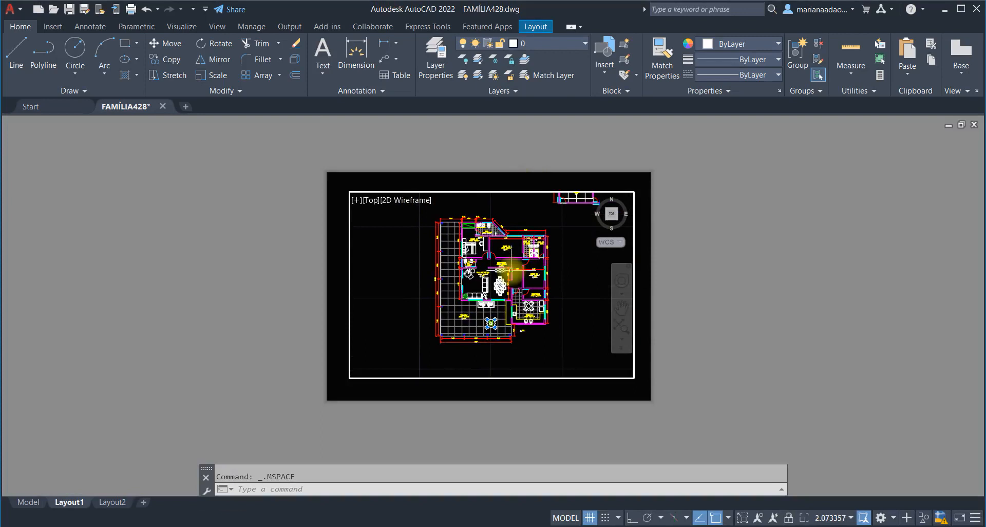
pyautogui.scroll(2, 516, 257)
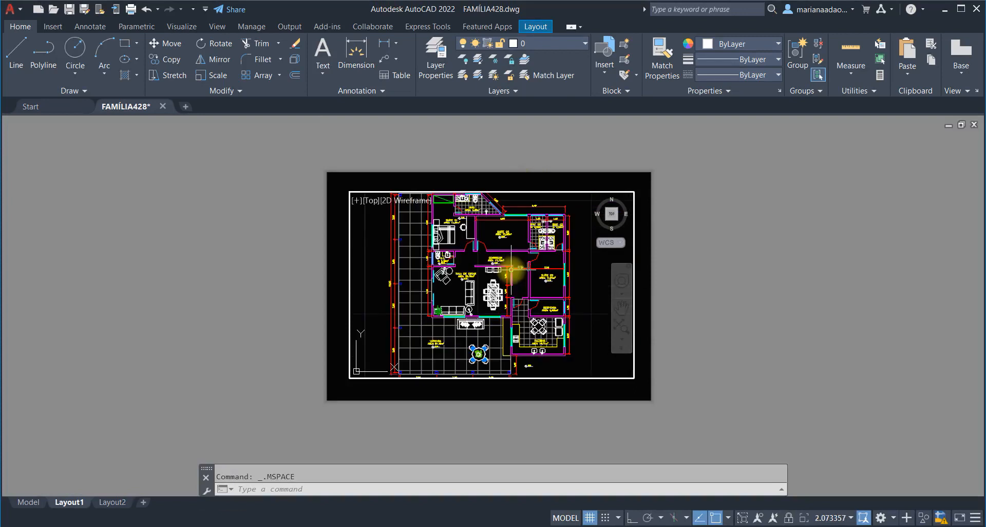
pyautogui.doubleClick(648, 236)
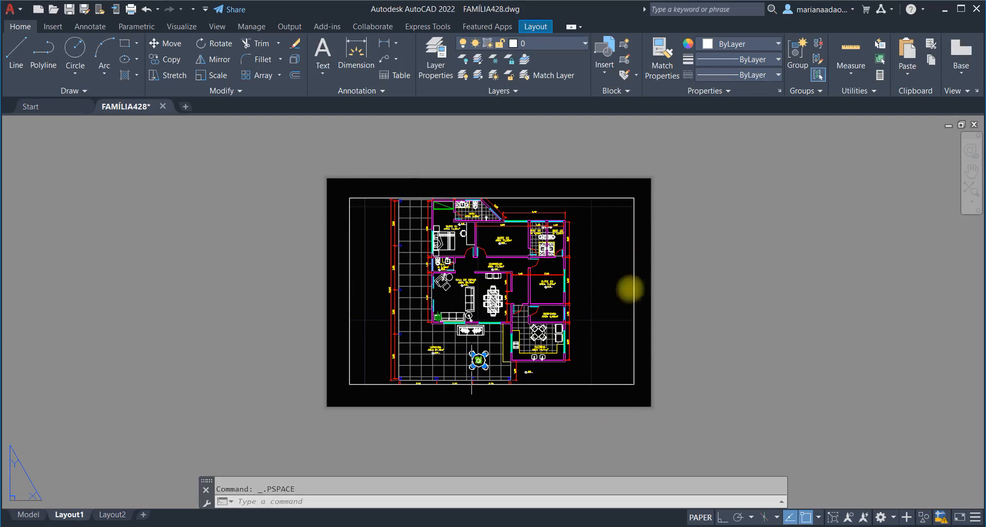
# - Reduce the house plan inside the viewport, centre it with space around it, and return to paper space
pyautogui.doubleClick(598, 288)
pyautogui.scroll(-2, 596, 292)
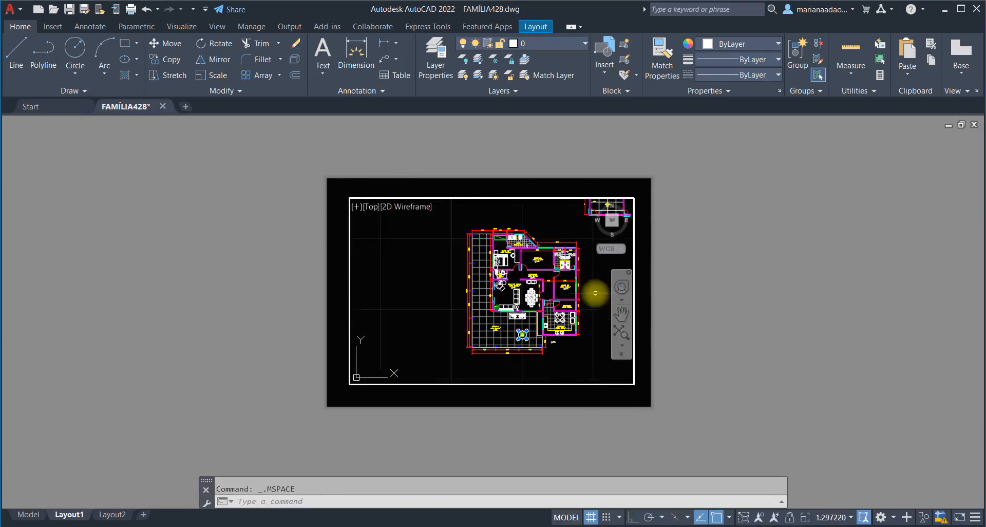
pyautogui.scroll(2, 579, 327)
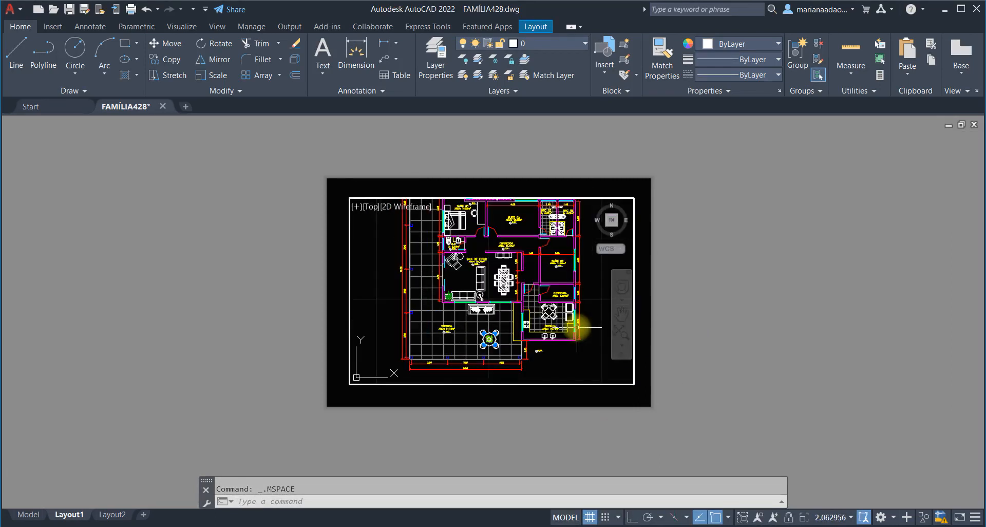
pyautogui.scroll(-2, 479, 245)
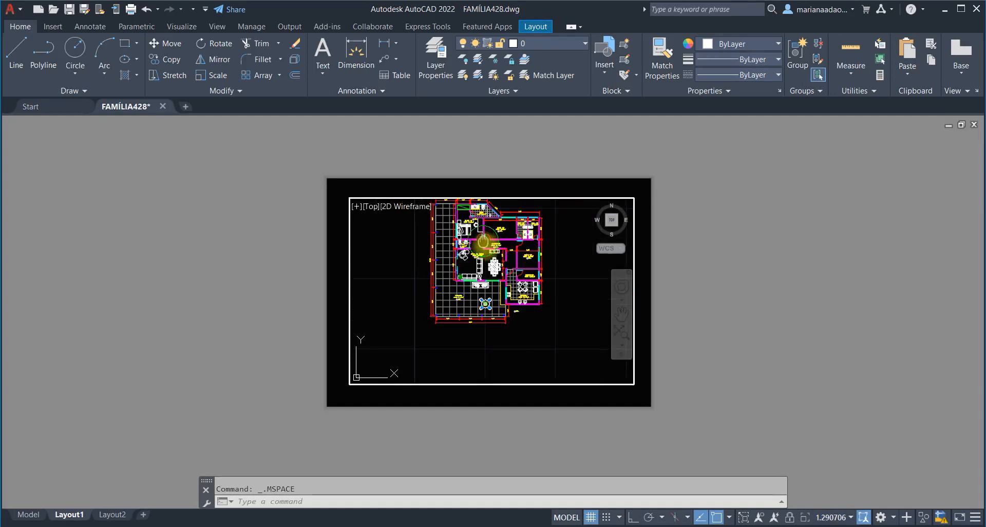
pyautogui.moveTo(478, 245); pyautogui.dragTo(482, 262, button='middle')
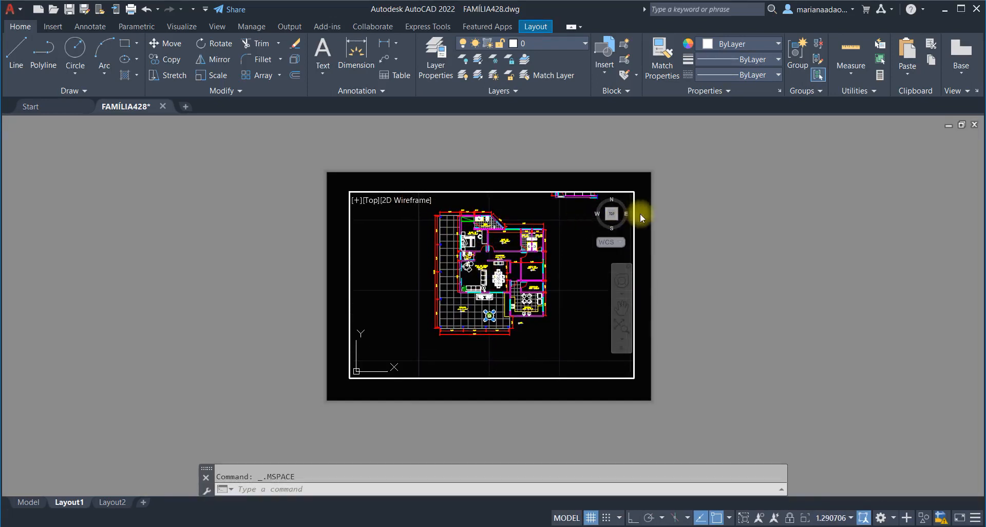
pyautogui.doubleClick(578, 189)
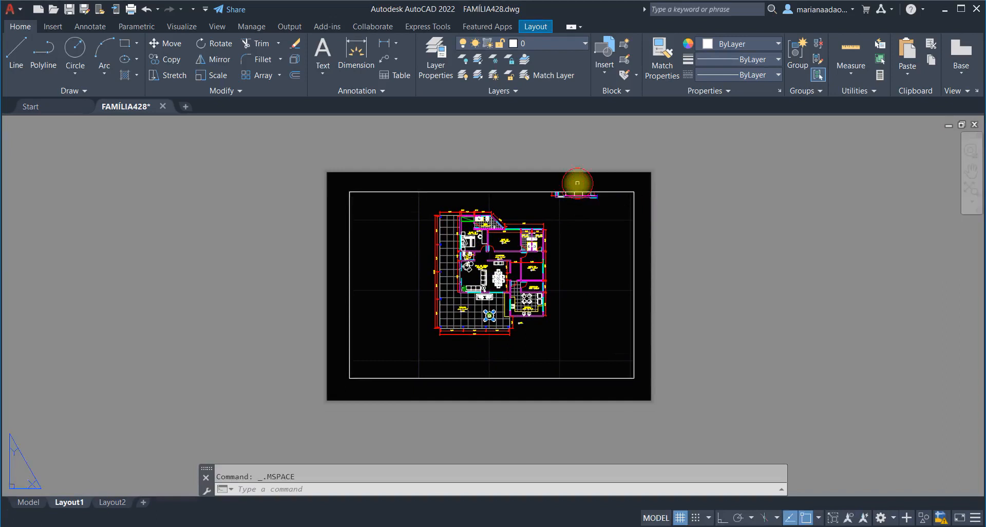
# - Shrink the viewport from its upper-right and lower-left corners so it closely frames the house plan, and deselect it
pyautogui.click(637, 196)
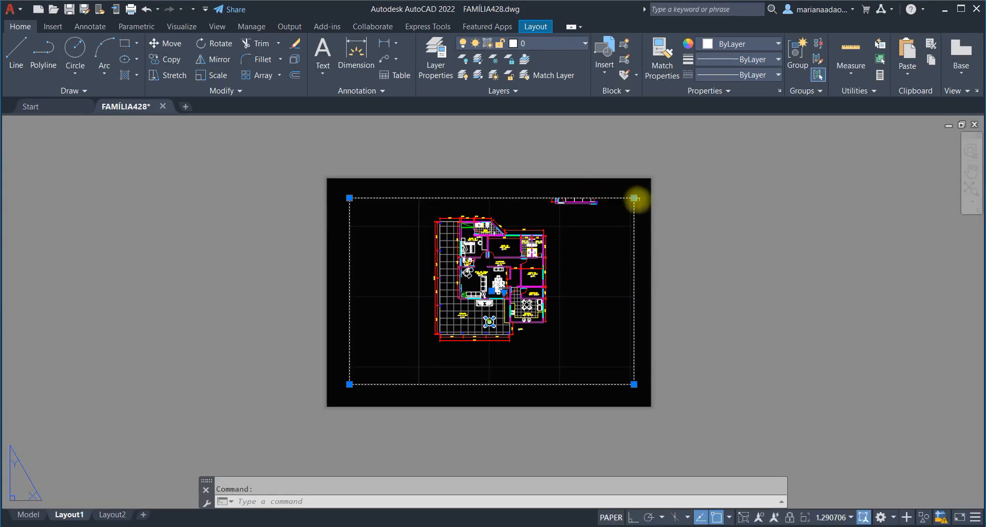
pyautogui.click(634, 197)
pyautogui.click(567, 213)
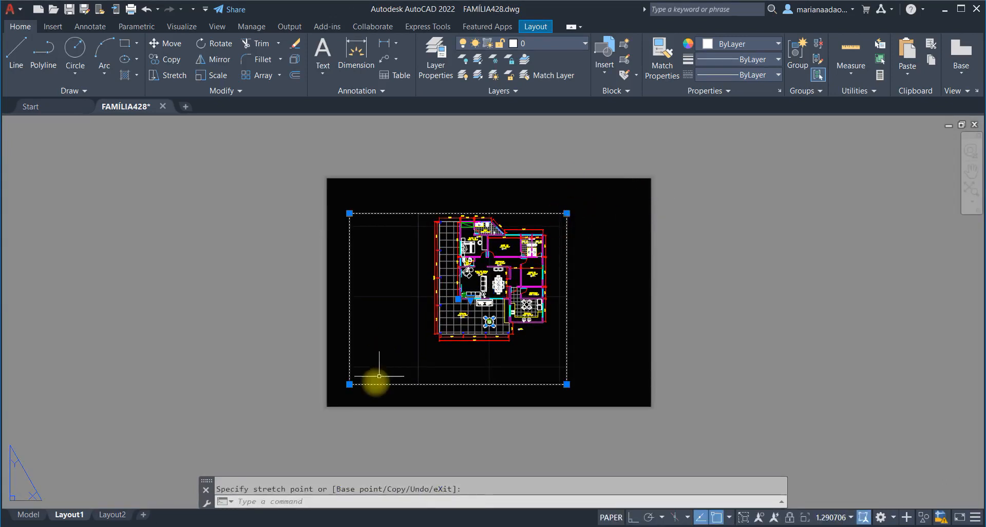
pyautogui.click(349, 384)
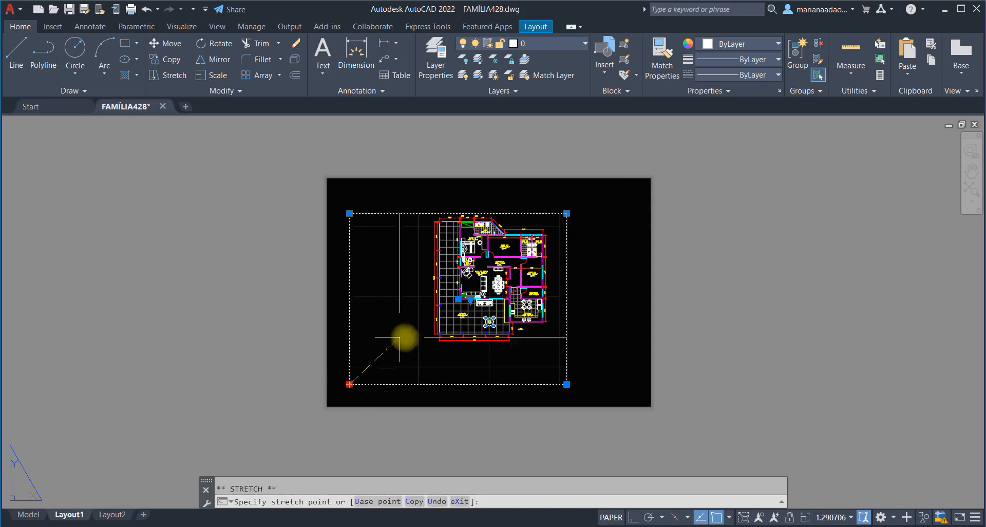
pyautogui.click(415, 356)
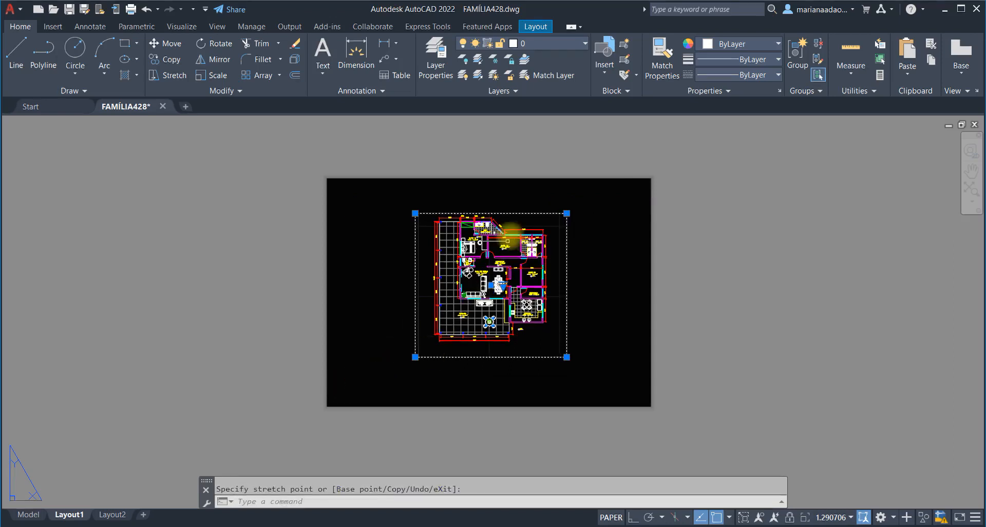
pyautogui.click(567, 212)
pyautogui.click(566, 206)
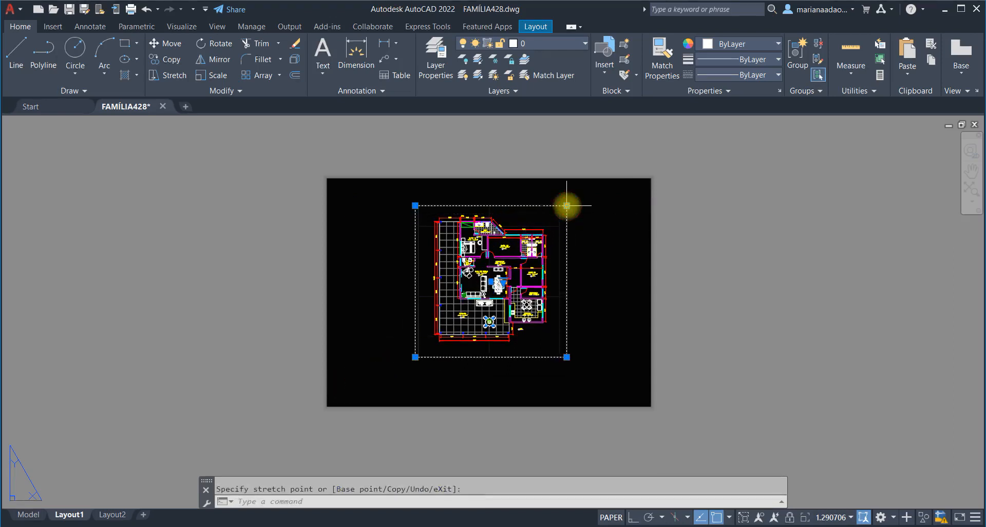
pyautogui.press('Escape')
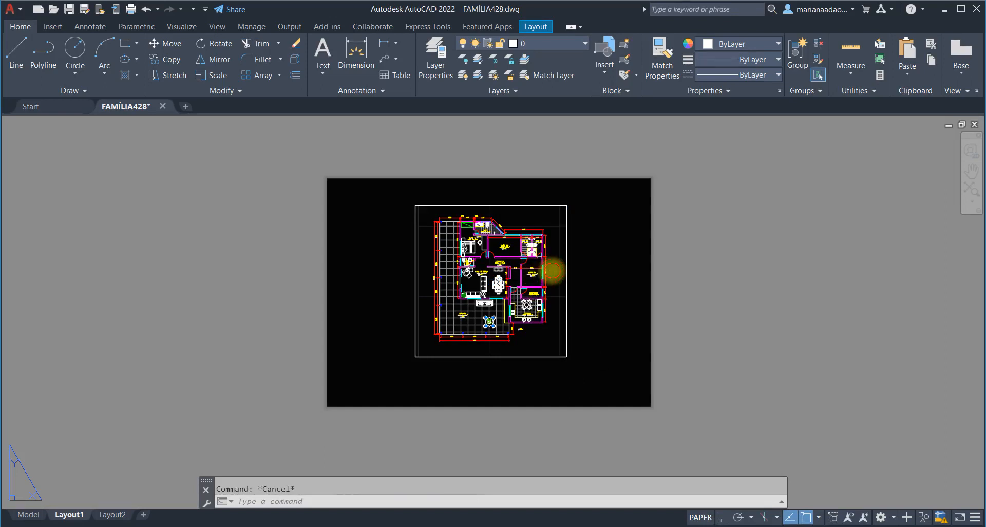
# - Scale the viewport's model view with Zoom 1xp and return to paper space
pyautogui.doubleClick(552, 271)
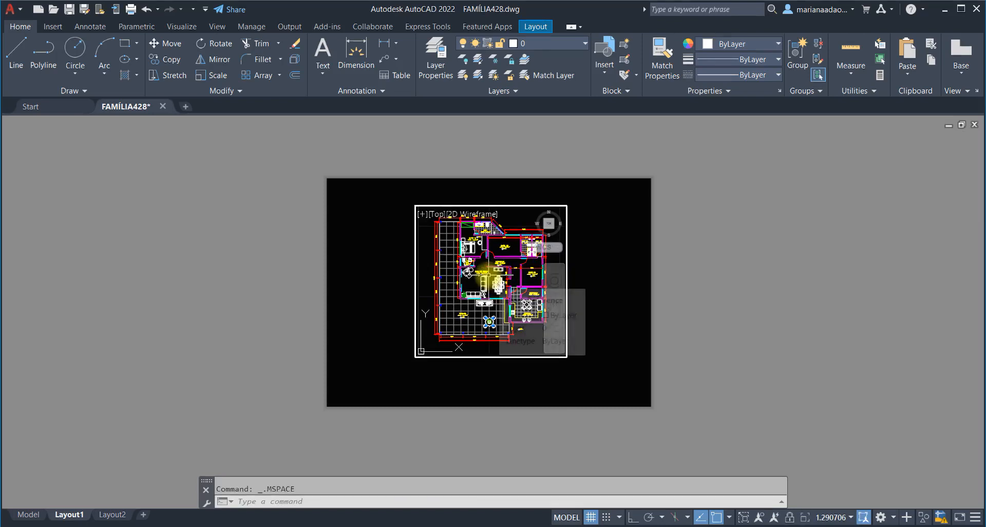
pyautogui.write('z')
pyautogui.press('Return')
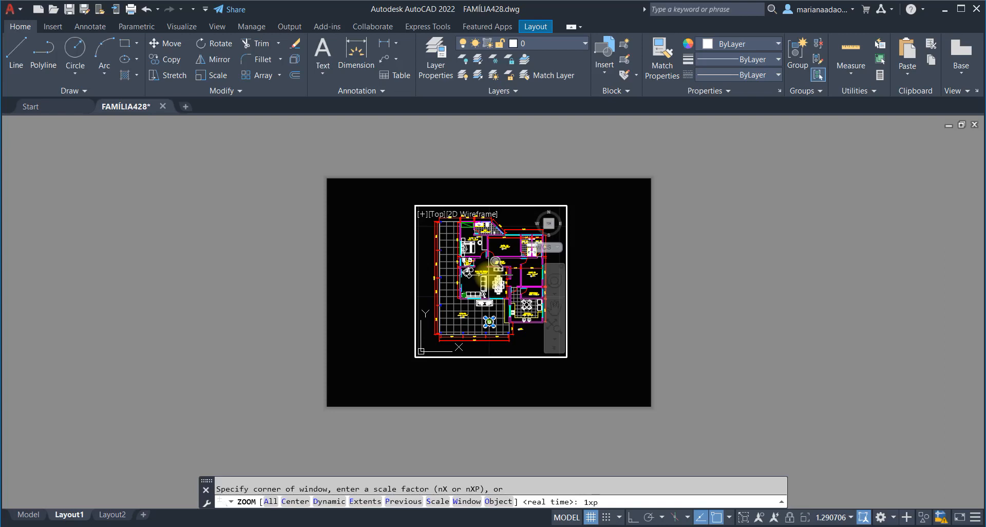
pyautogui.press('Return')
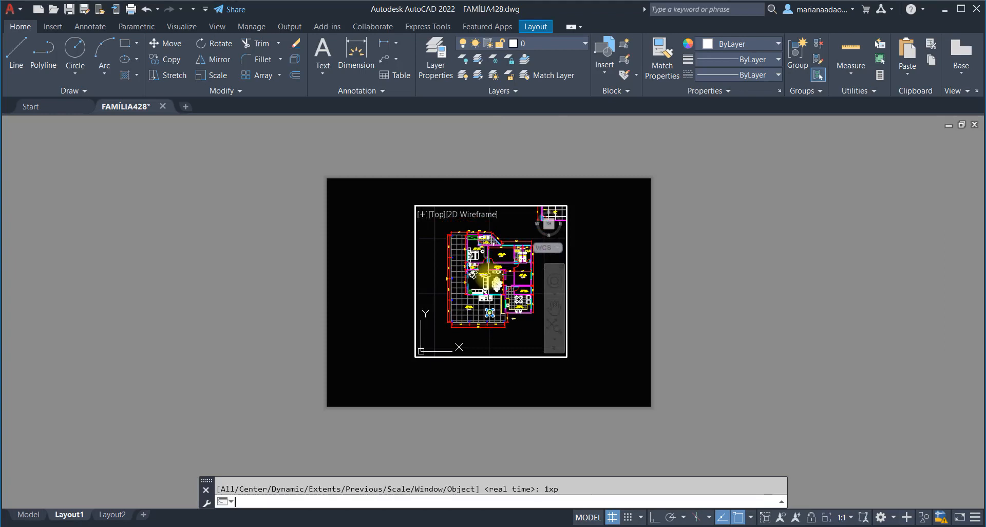
pyautogui.doubleClick(599, 253)
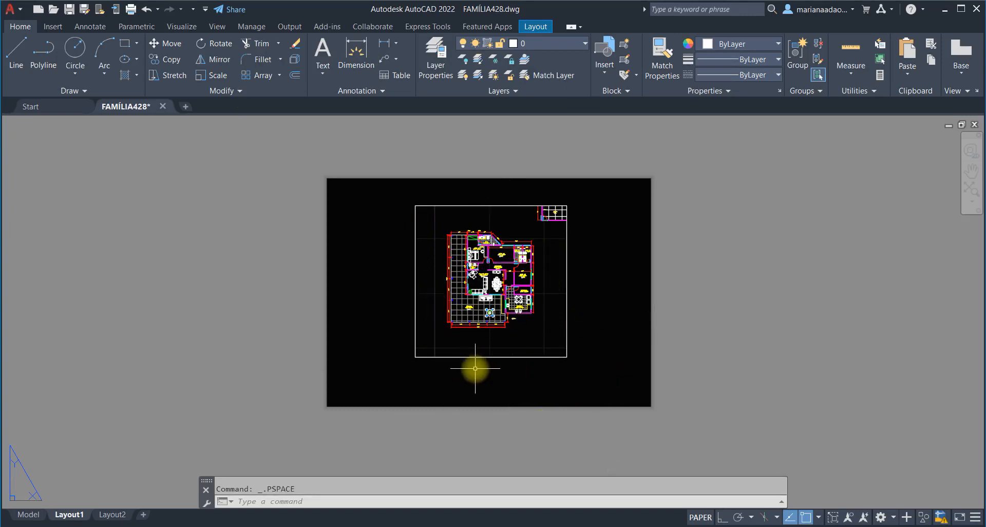
# - Enlarge the viewport by stretching its lower-right corner and its upper-left corner outward towards the sheet edges
pyautogui.click(567, 356)
pyautogui.click(567, 356)
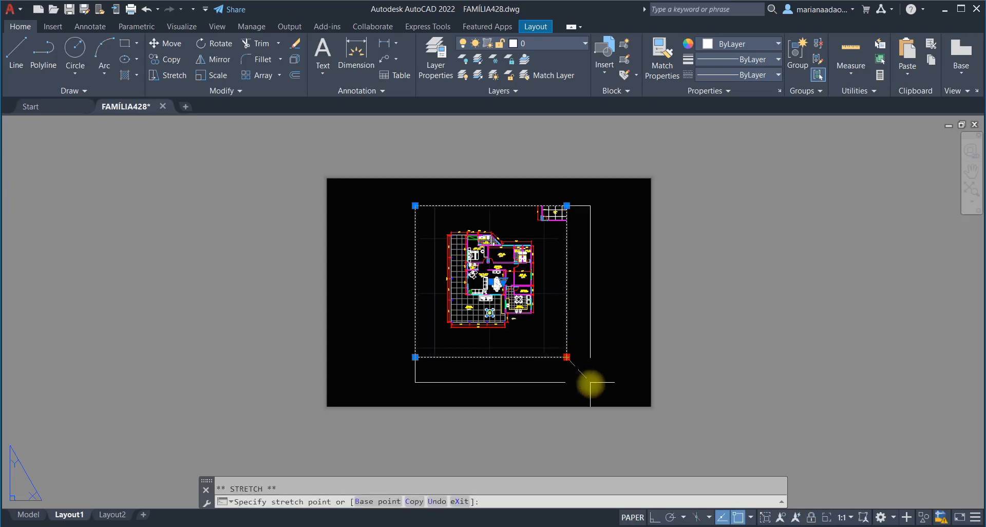
pyautogui.click(595, 387)
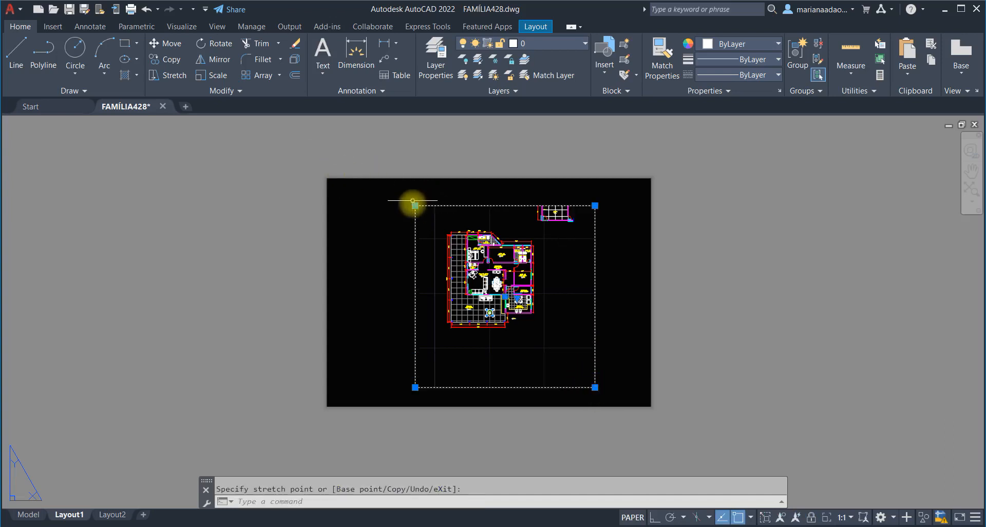
pyautogui.click(386, 187)
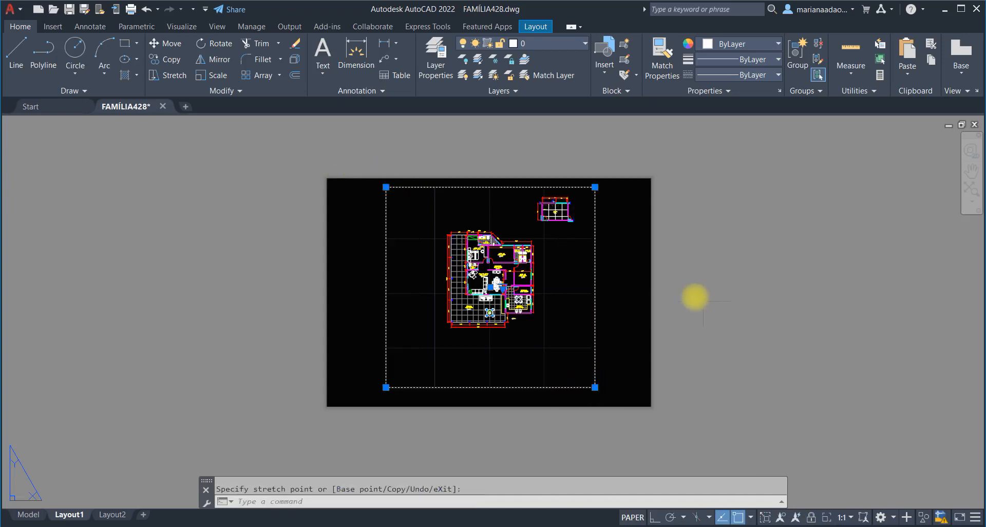
# - Scale the viewport's model view with Zoom 2xp, centre the house plan in it, and return to paper space
pyautogui.doubleClick(564, 293)
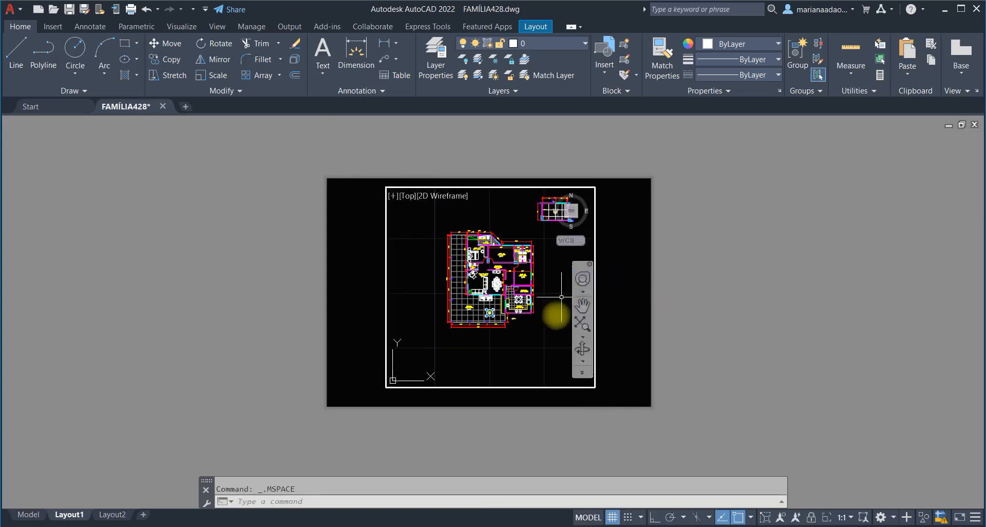
pyautogui.write('z')
pyautogui.press('Return')
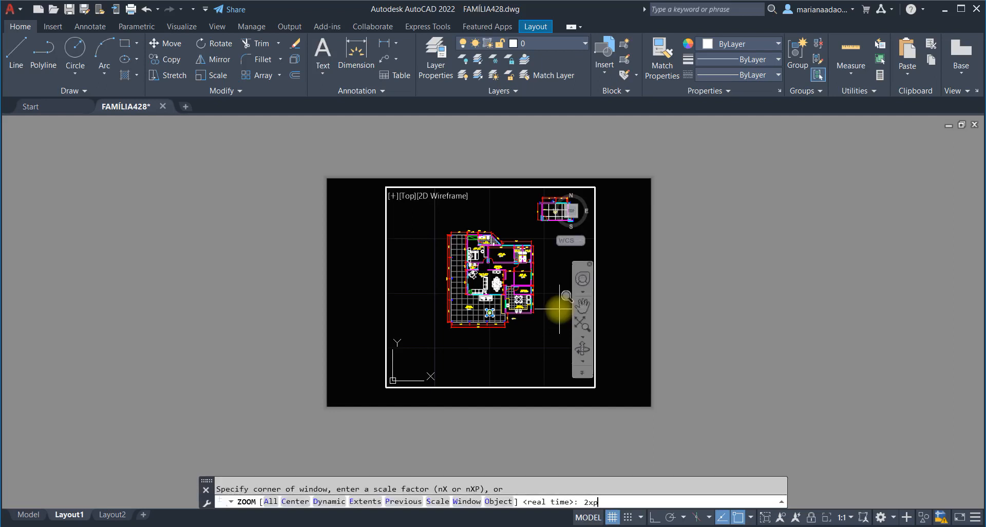
pyautogui.press('Return')
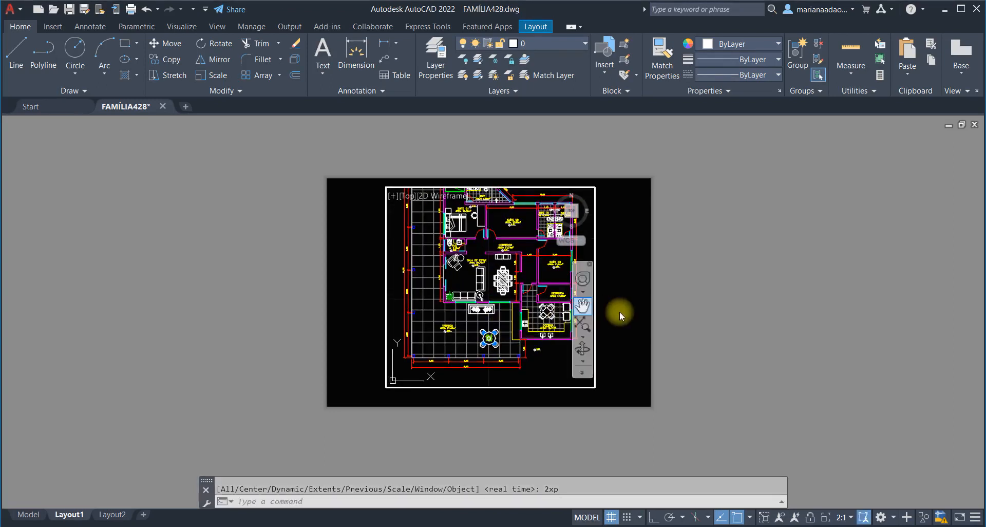
pyautogui.moveTo(512, 303)
pyautogui.mouseDown(button='middle')
pyautogui.moveTo(505, 310)
pyautogui.moveTo(517, 316)
pyautogui.mouseUp(button='middle')
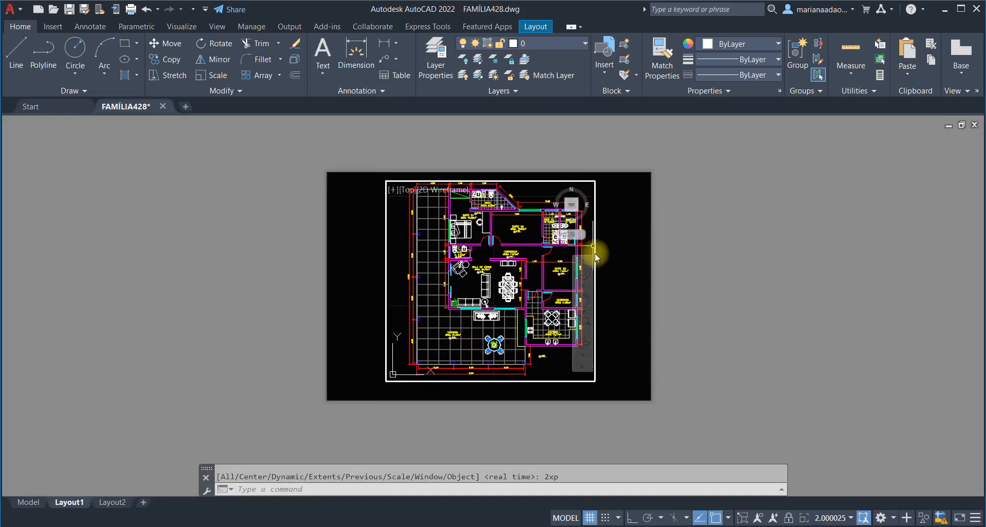
pyautogui.doubleClick(643, 364)
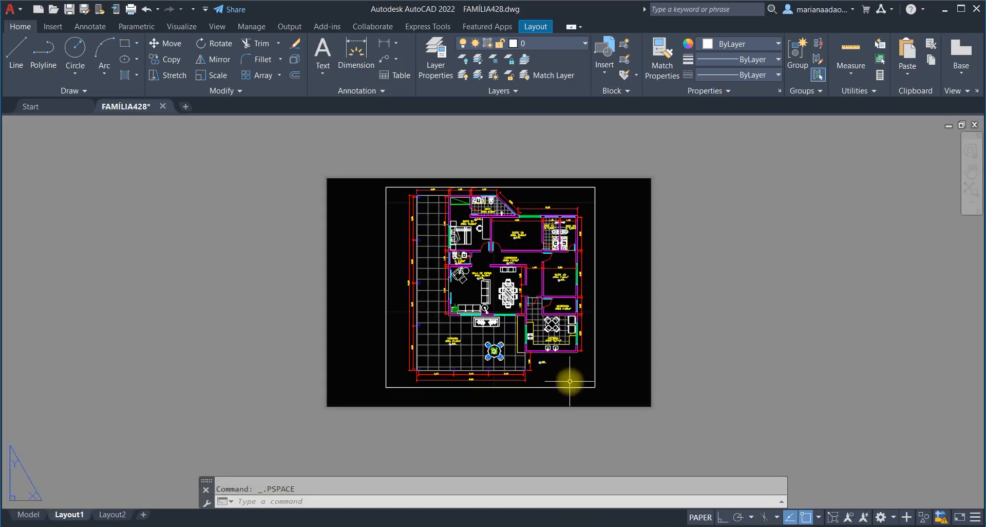
# - Stretch the viewport's lower edge slightly downward and recentre the house plan inside it, ending in paper space
pyautogui.click(583, 387)
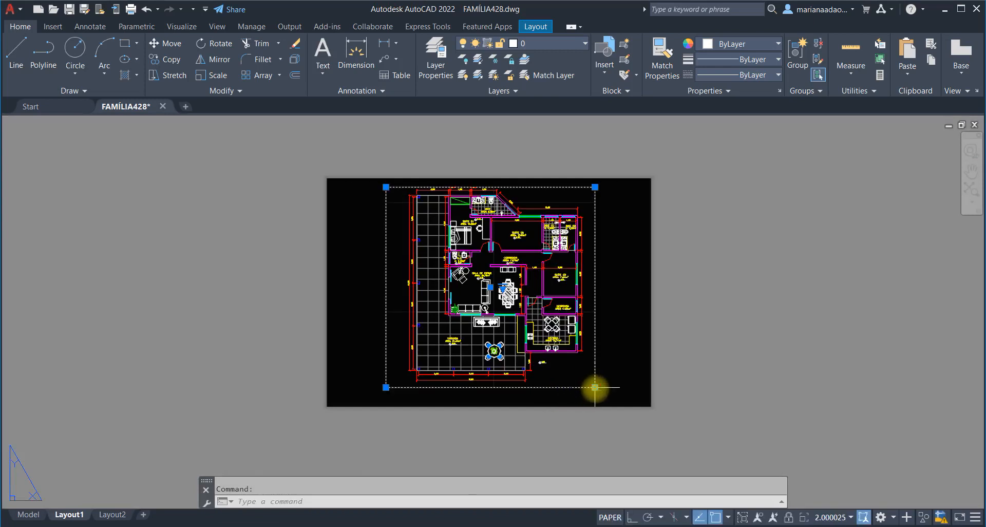
pyautogui.click(595, 387)
pyautogui.click(594, 396)
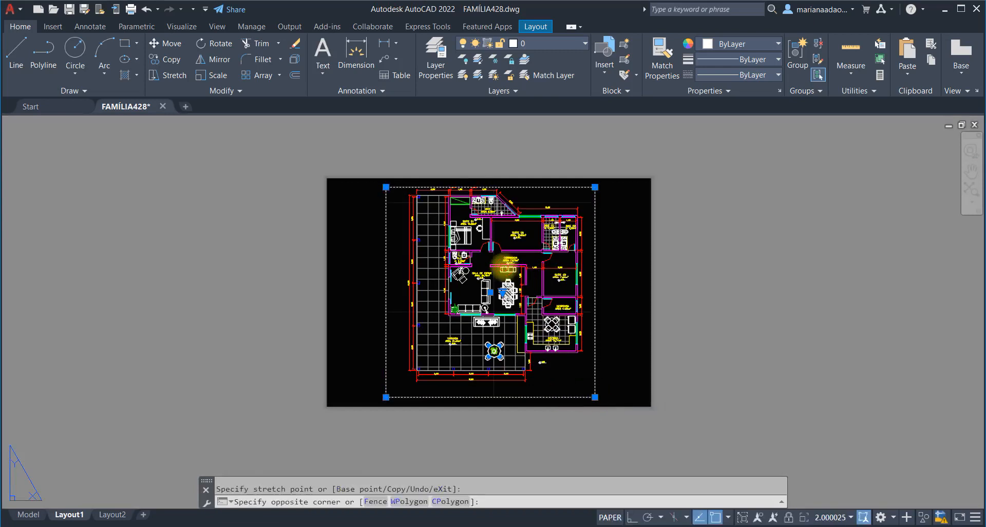
pyautogui.doubleClick(495, 274)
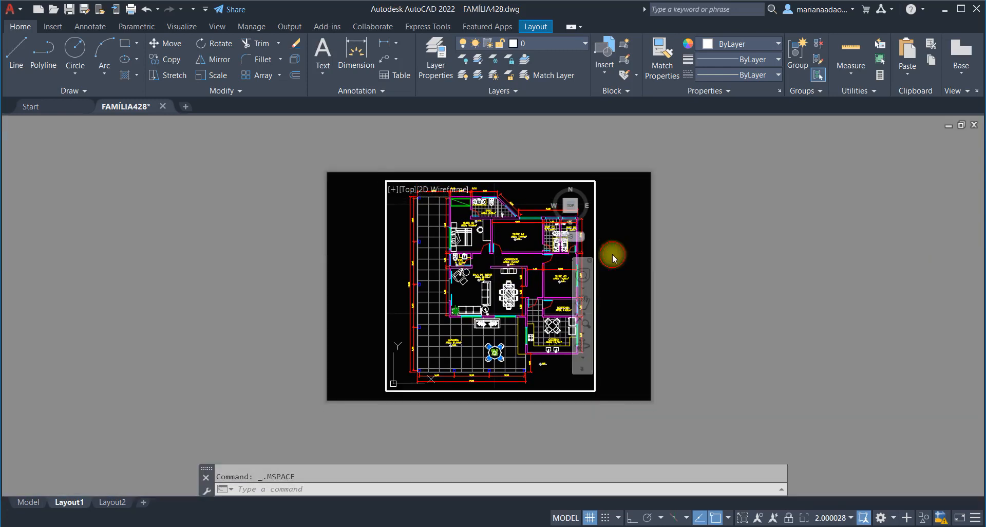
pyautogui.doubleClick(612, 254)
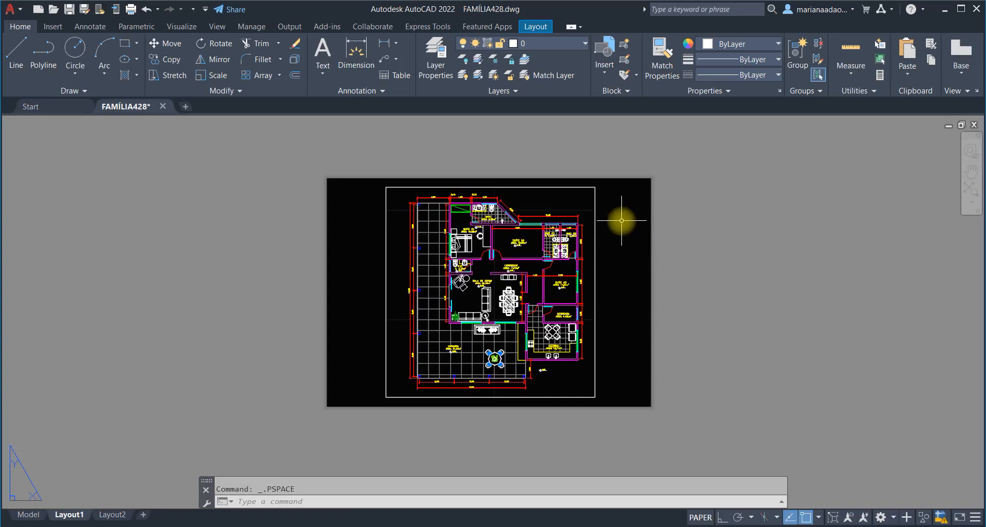
# - Pan the viewport's contents to centre the small separate room plan without changing the scale, and return to paper space
pyautogui.doubleClick(554, 298)
pyautogui.scroll(6, 554, 298)
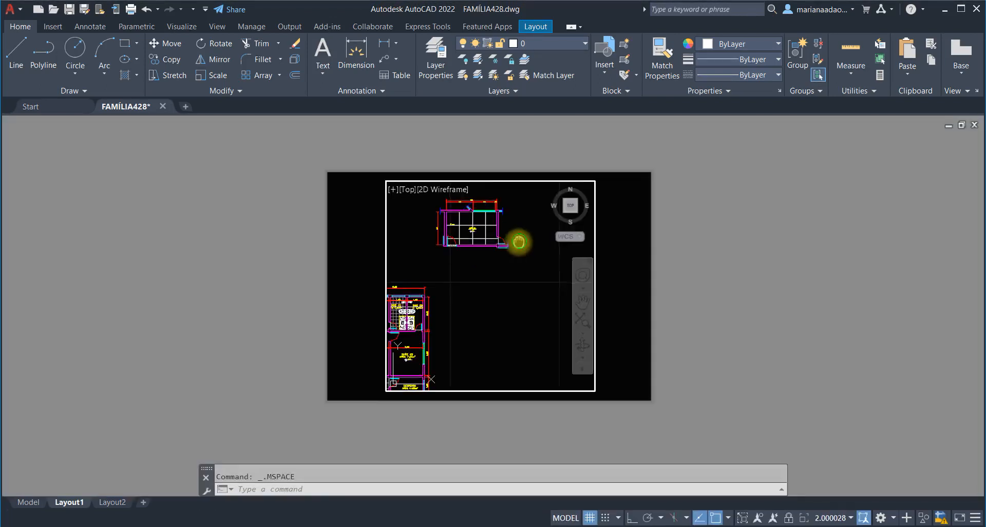
pyautogui.moveTo(519, 242); pyautogui.dragTo(545, 288, button='middle')
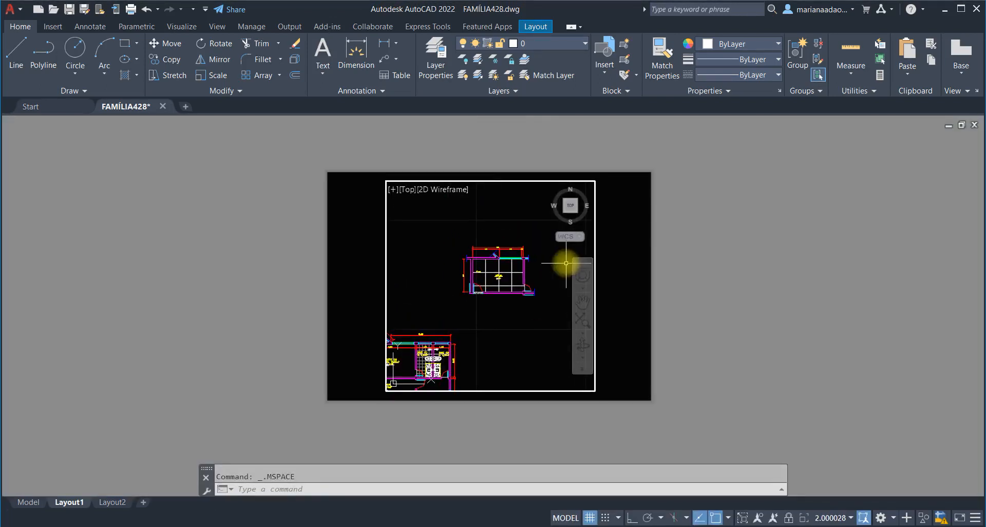
pyautogui.doubleClick(616, 233)
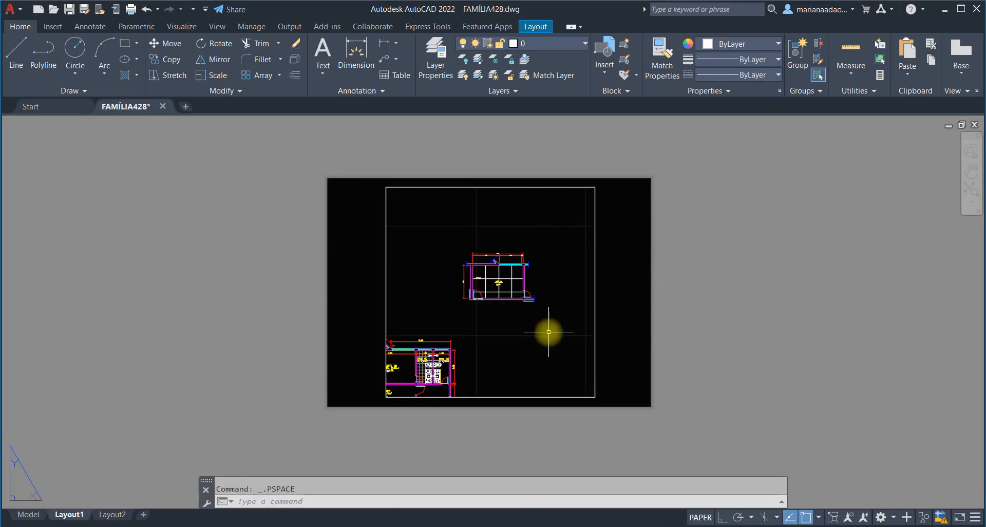
# - Scale the viewport's model view of the small room plan with Zoom 4xp and return to paper space
pyautogui.doubleClick(574, 302)
pyautogui.write('z')
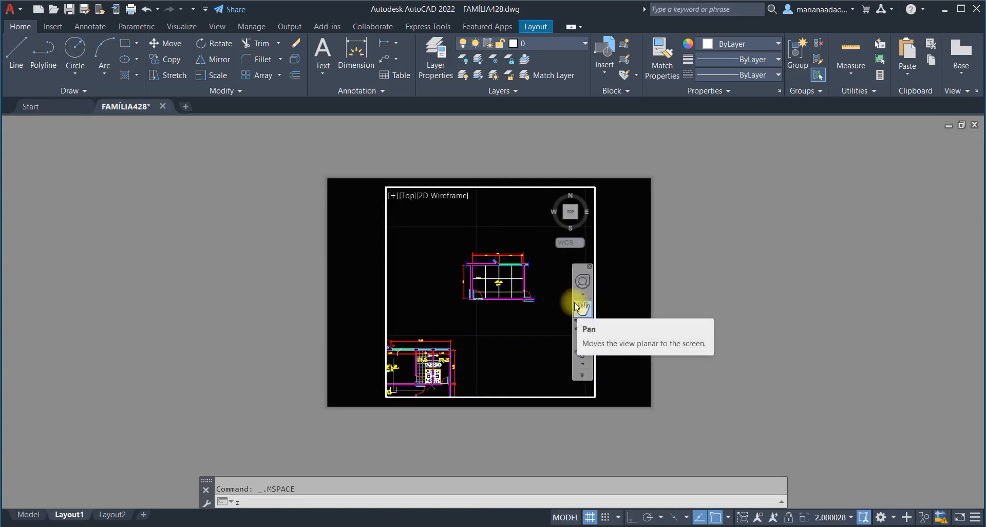
pyautogui.press('Return')
pyautogui.write('4xp')
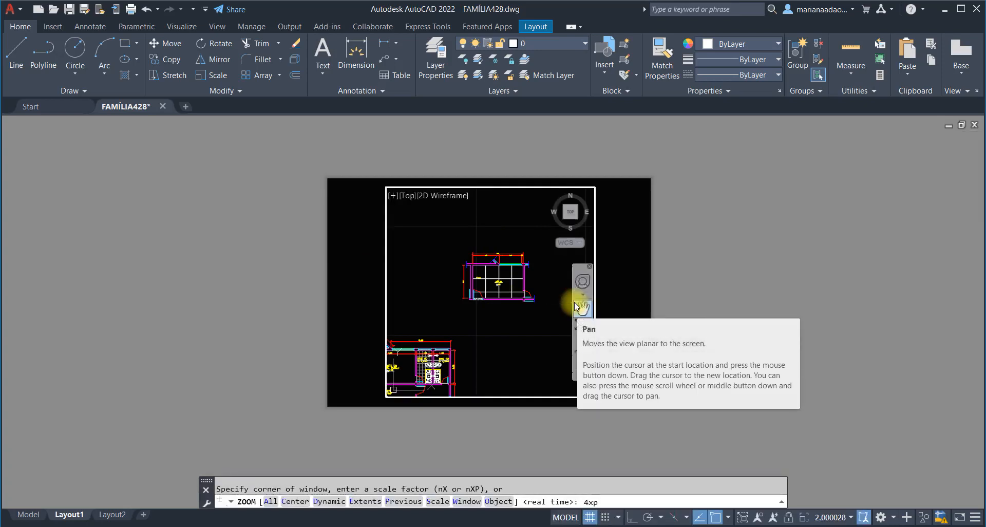
pyautogui.press('Return')
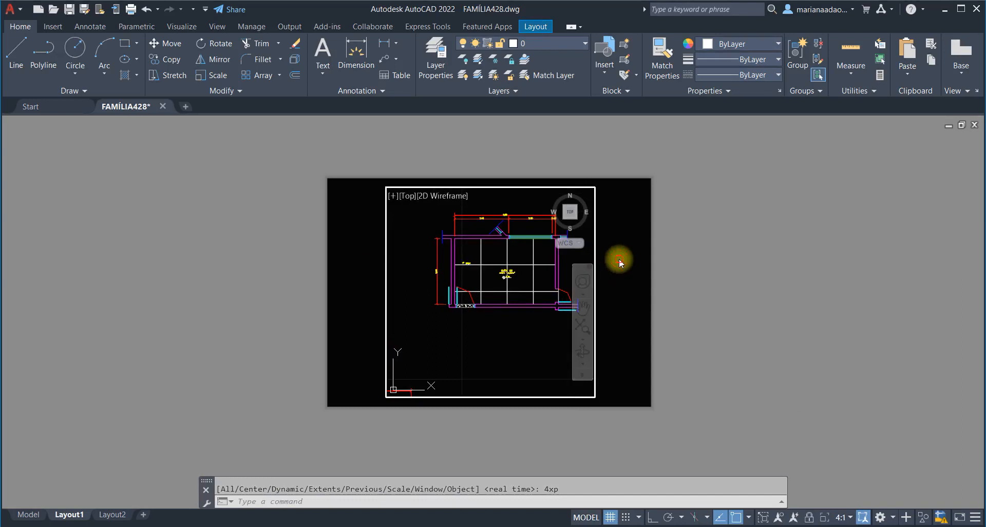
pyautogui.doubleClick(618, 258)
# - Regenerate the drawing from inside the viewport and return to paper space
pyautogui.doubleClick(492, 341)
pyautogui.write('re')
pyautogui.press('Return')
pyautogui.doubleClick(646, 307)
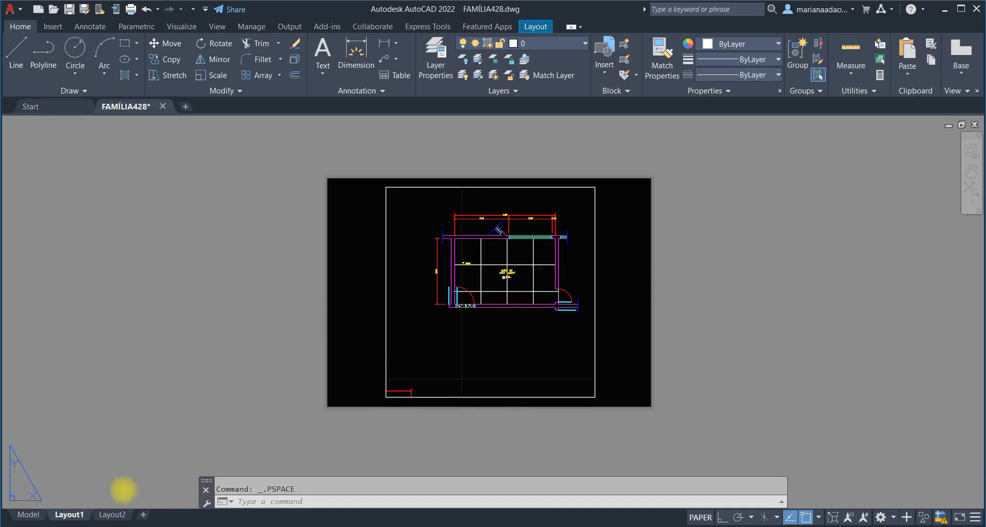
# - Rename Layout1 as PLANTA BAIXA CASA
pyautogui.rightClick(78, 516)
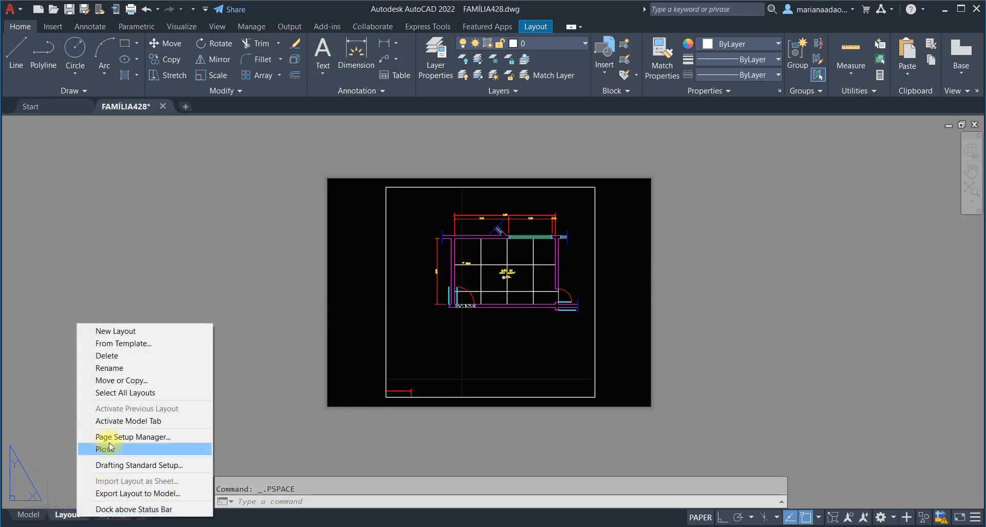
pyautogui.click(116, 368)
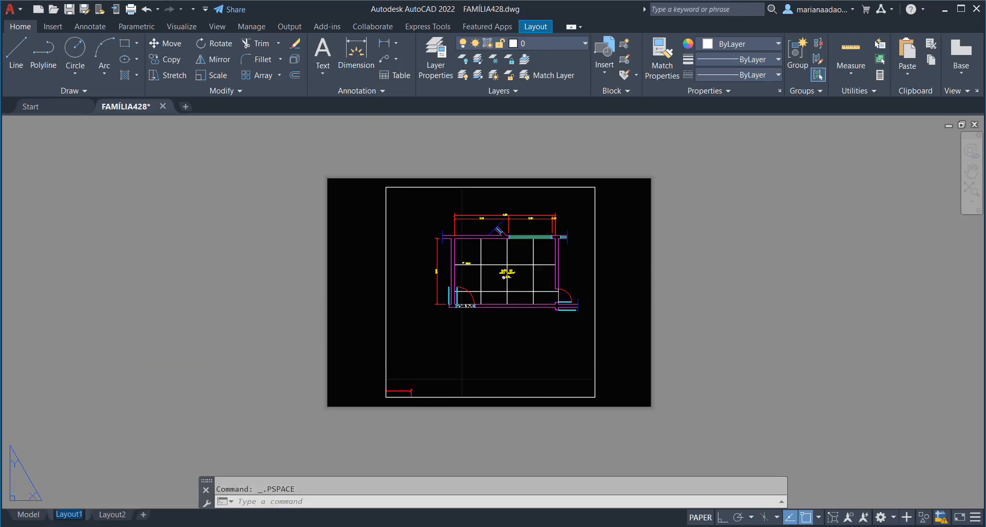
pyautogui.write('PLANTA DE')
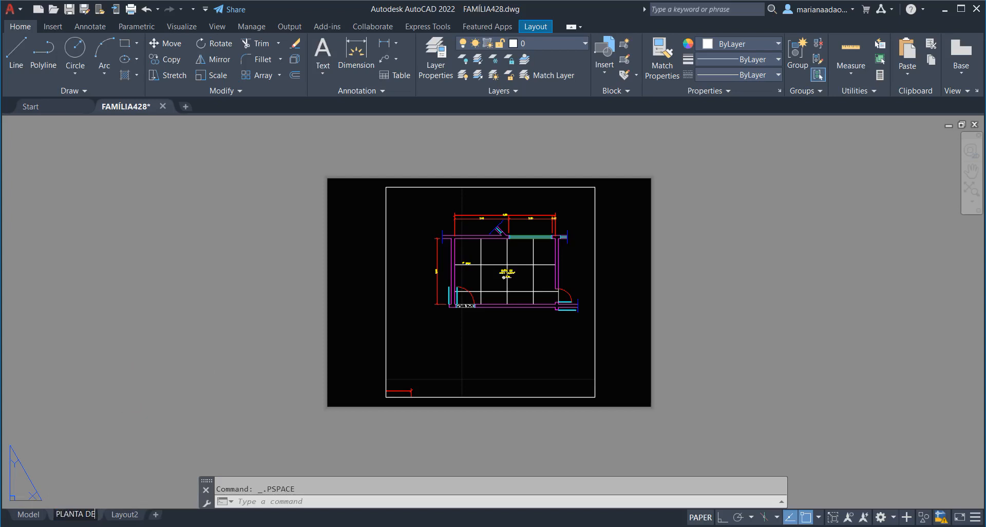
pyautogui.write('BAIXA CASA')
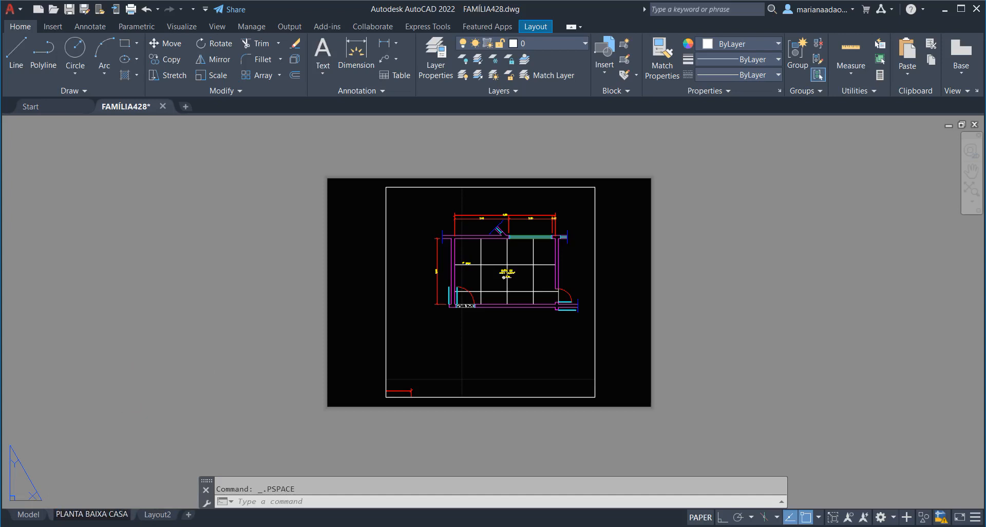
pyautogui.press('Return')
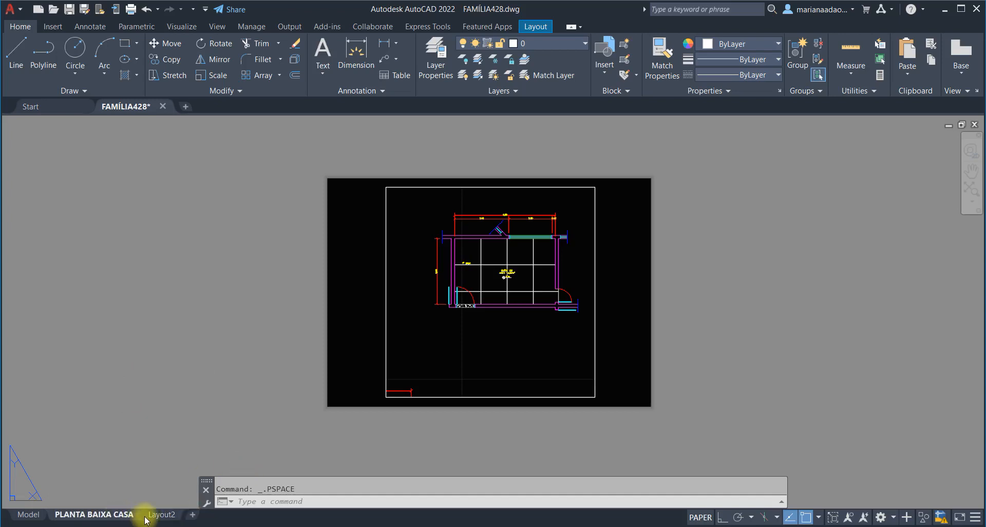
# - View Layout2, add a new layout after it, and return to the PLANTA BAIXA CASA layout
pyautogui.click(161, 515)
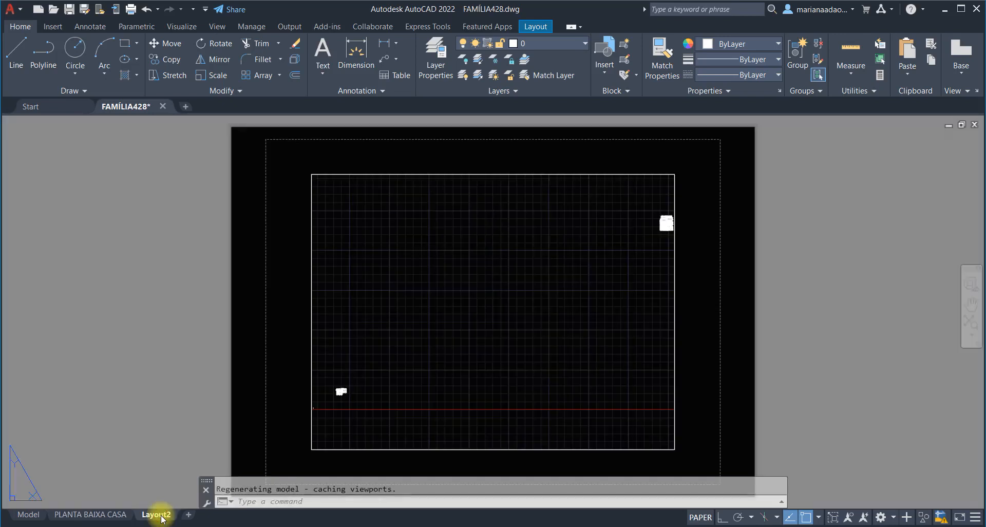
pyautogui.click(190, 518)
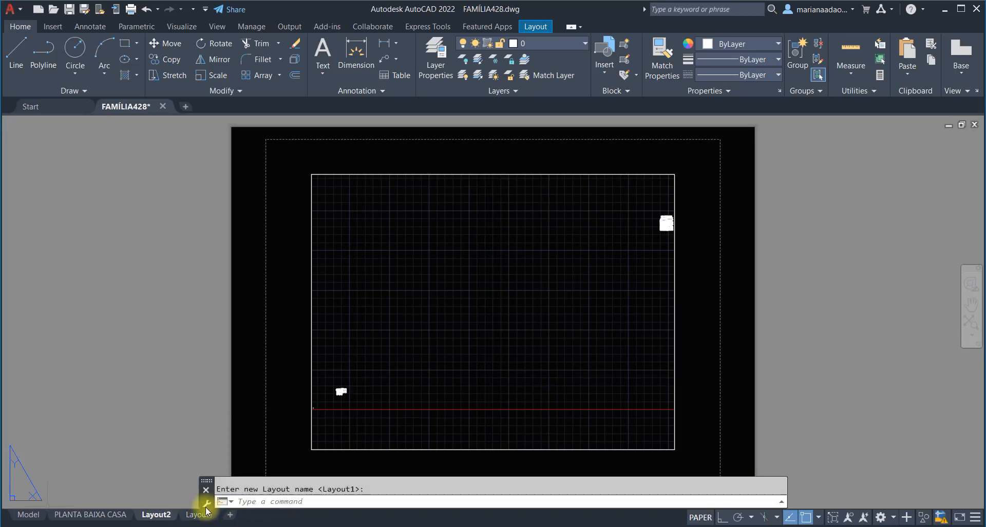
pyautogui.click(97, 515)
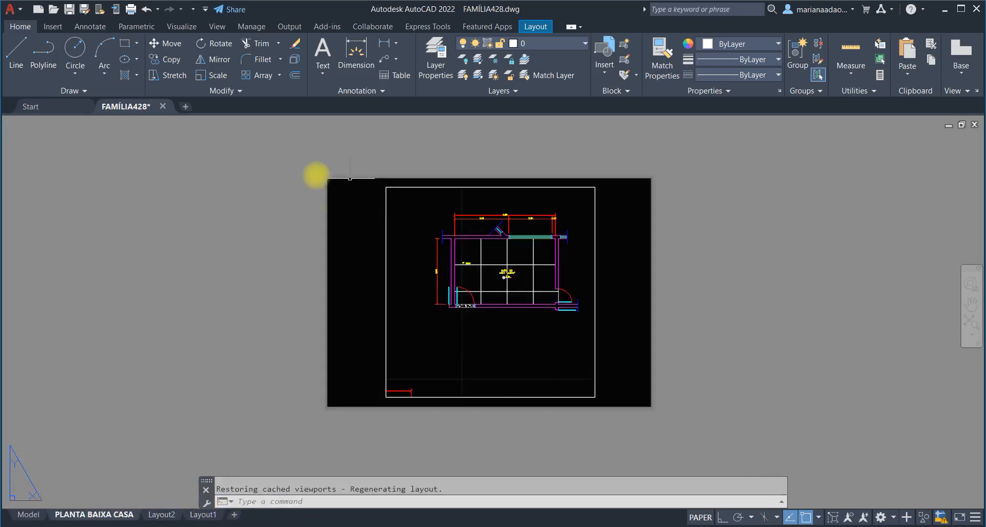